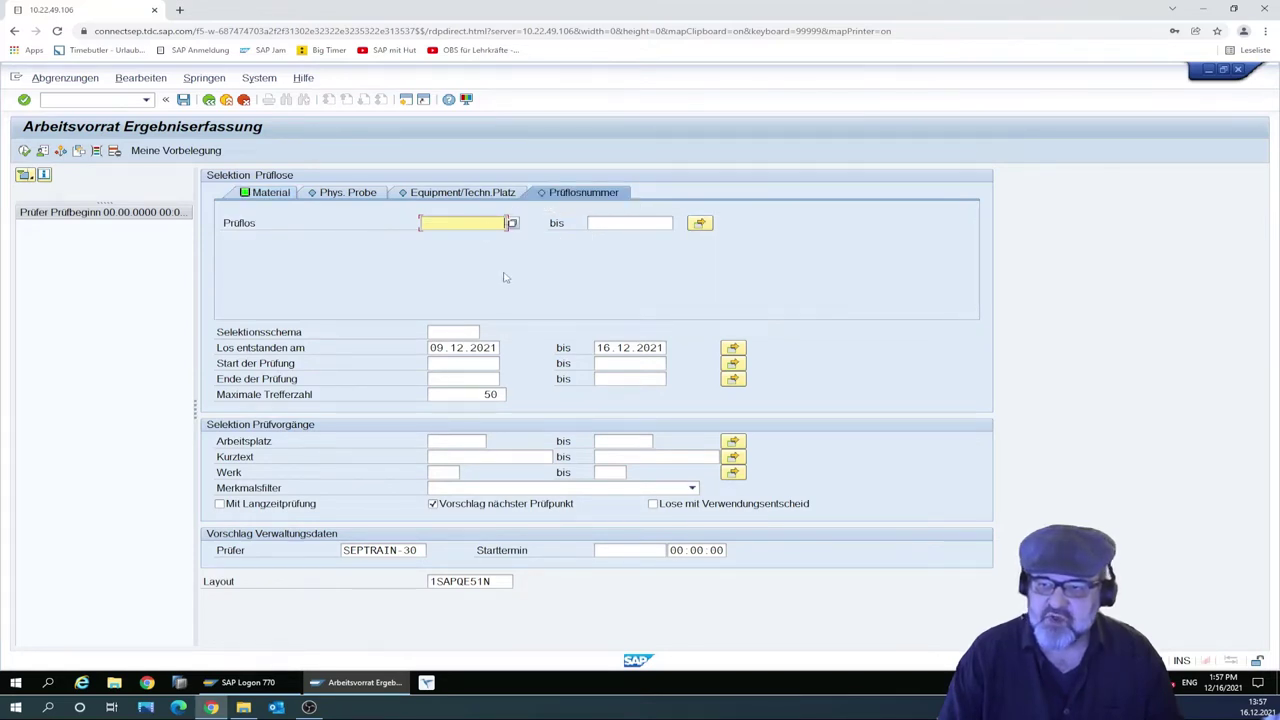
- Open results recording for inspection lot (Prüflos) 3095
text(30)
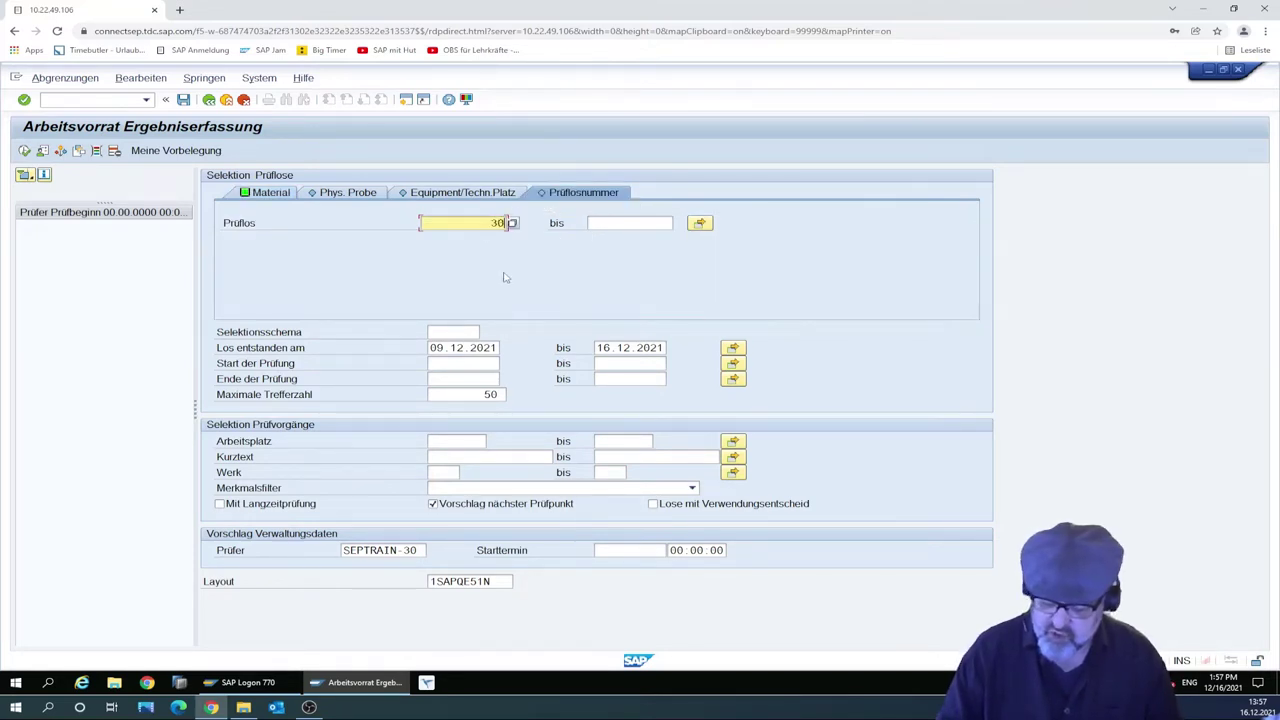
text(0)
text(5)
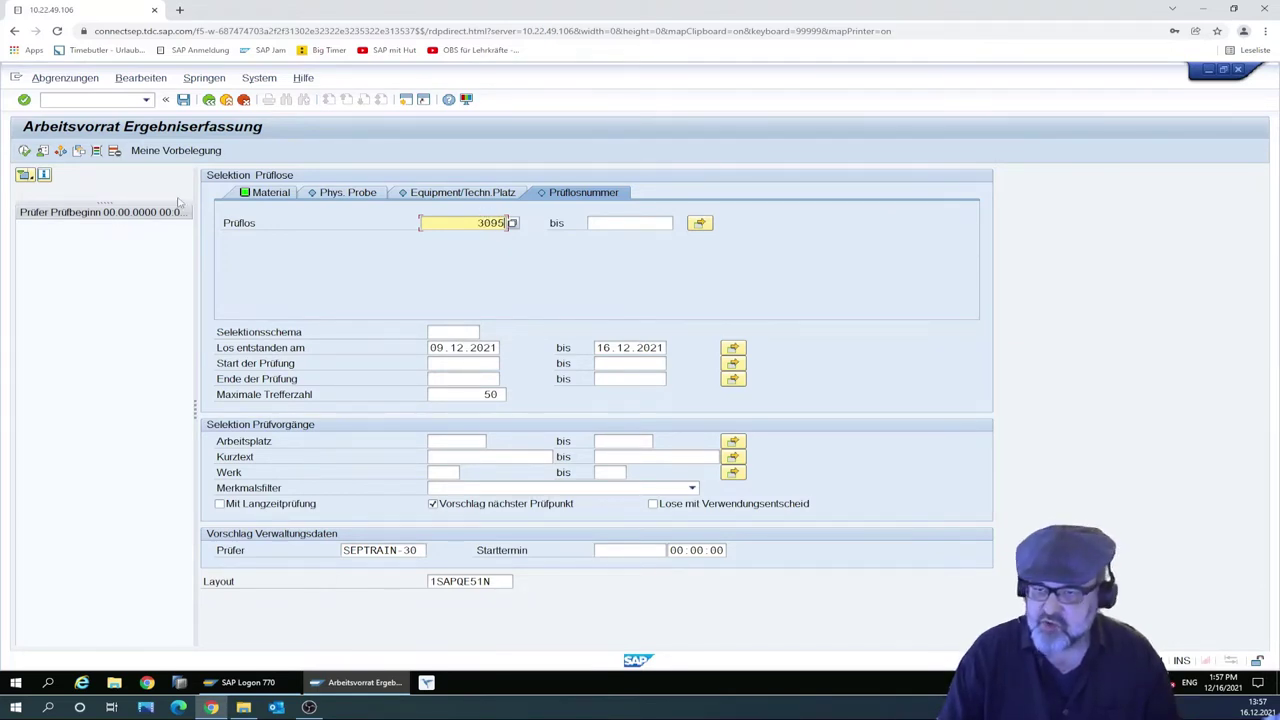
click(25, 152)
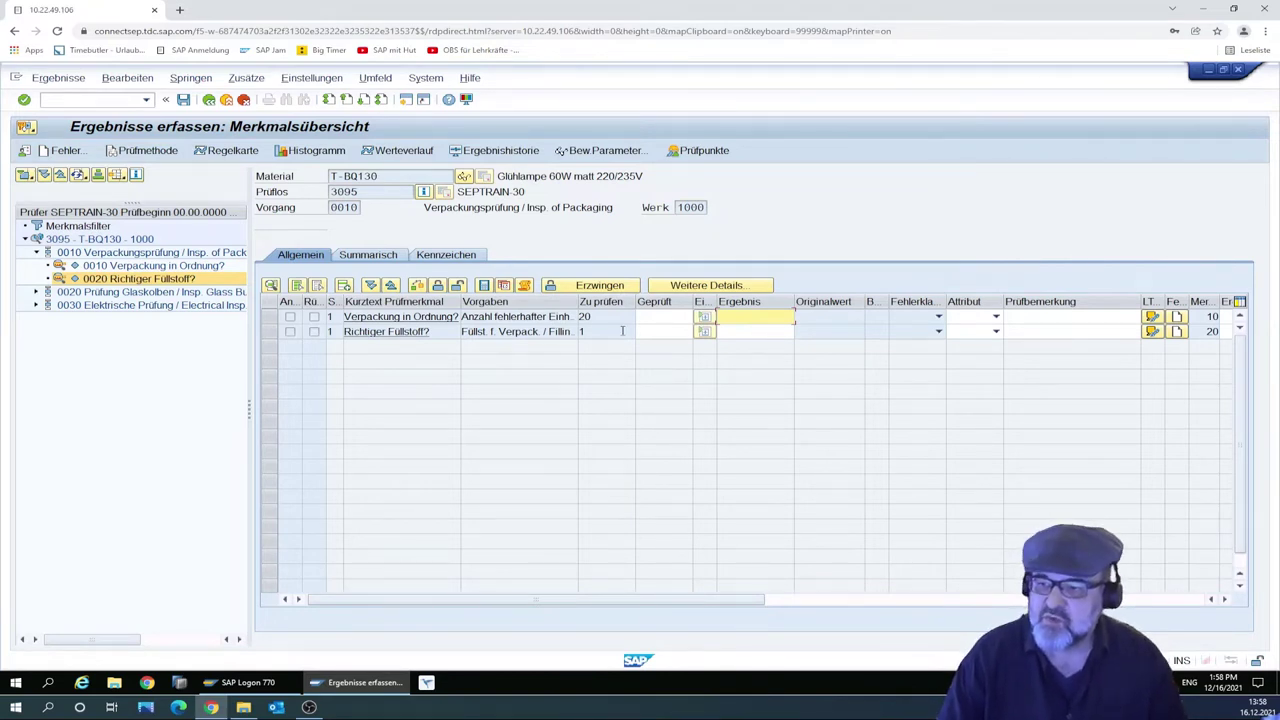
- Record 20 inspected units and a result of 0 defective units for the characteristic Verpackung in Ordnung?
click(655, 318)
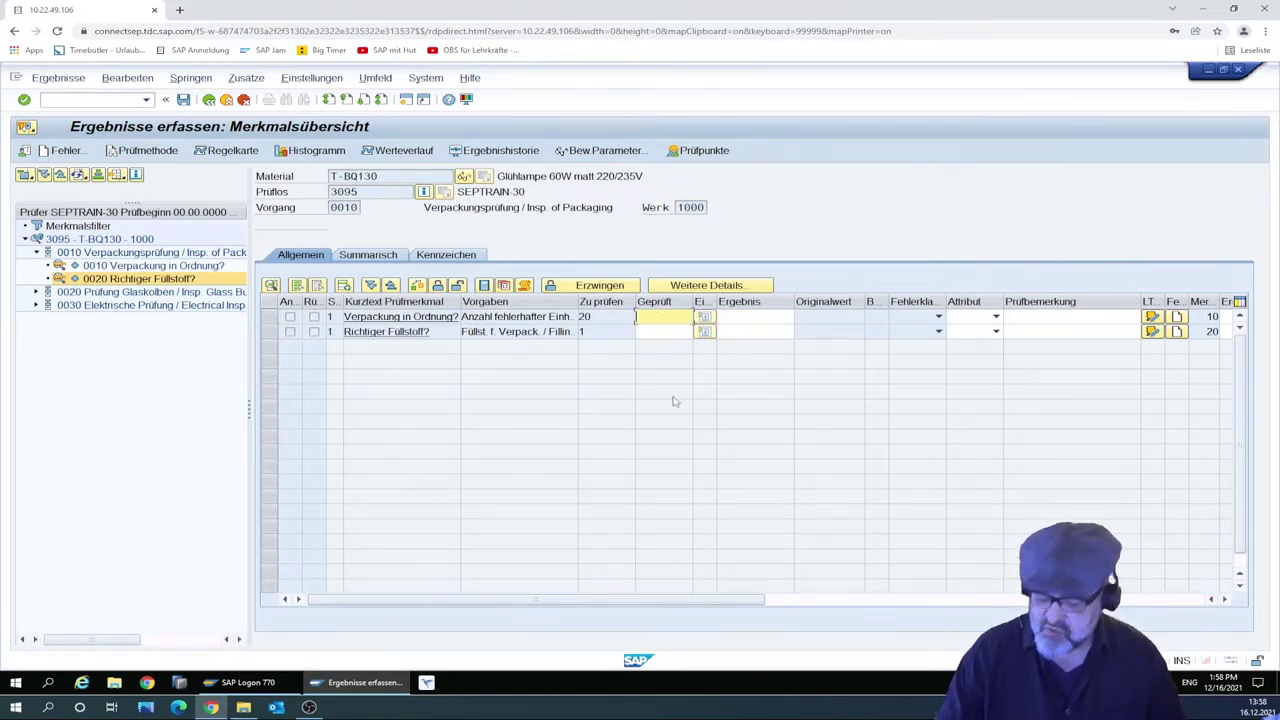
text(20)
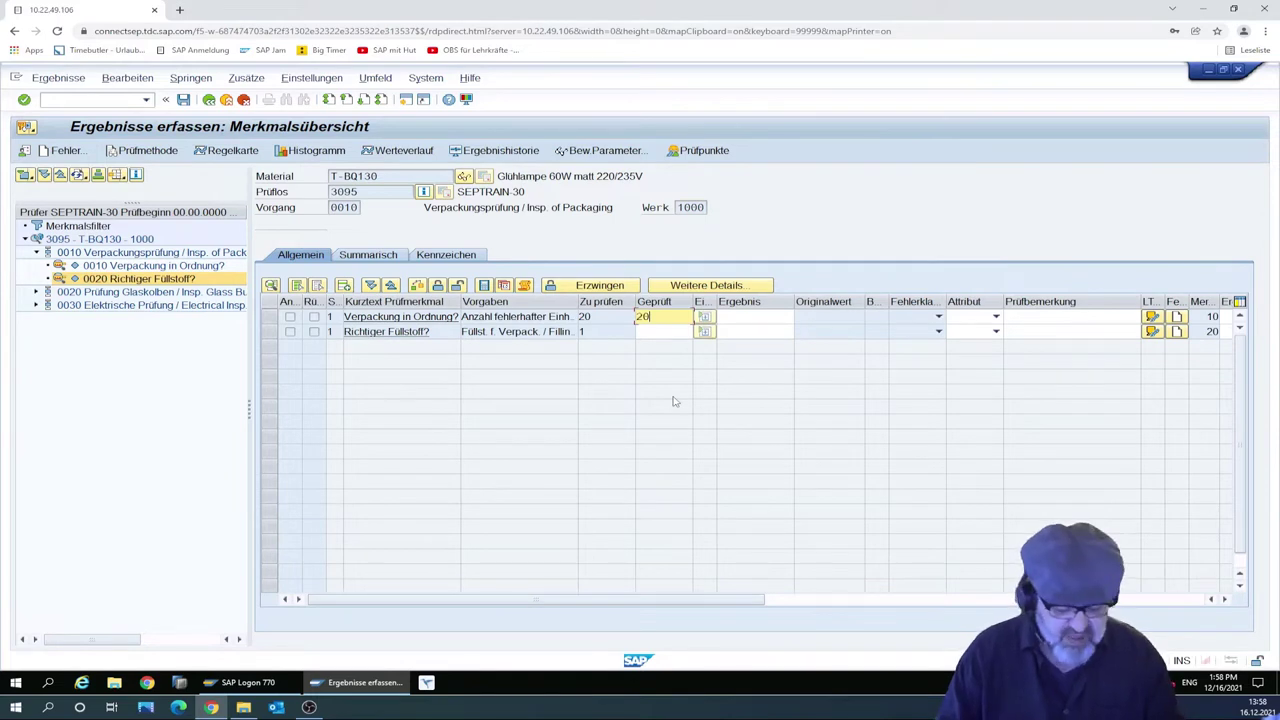
key(Tab)
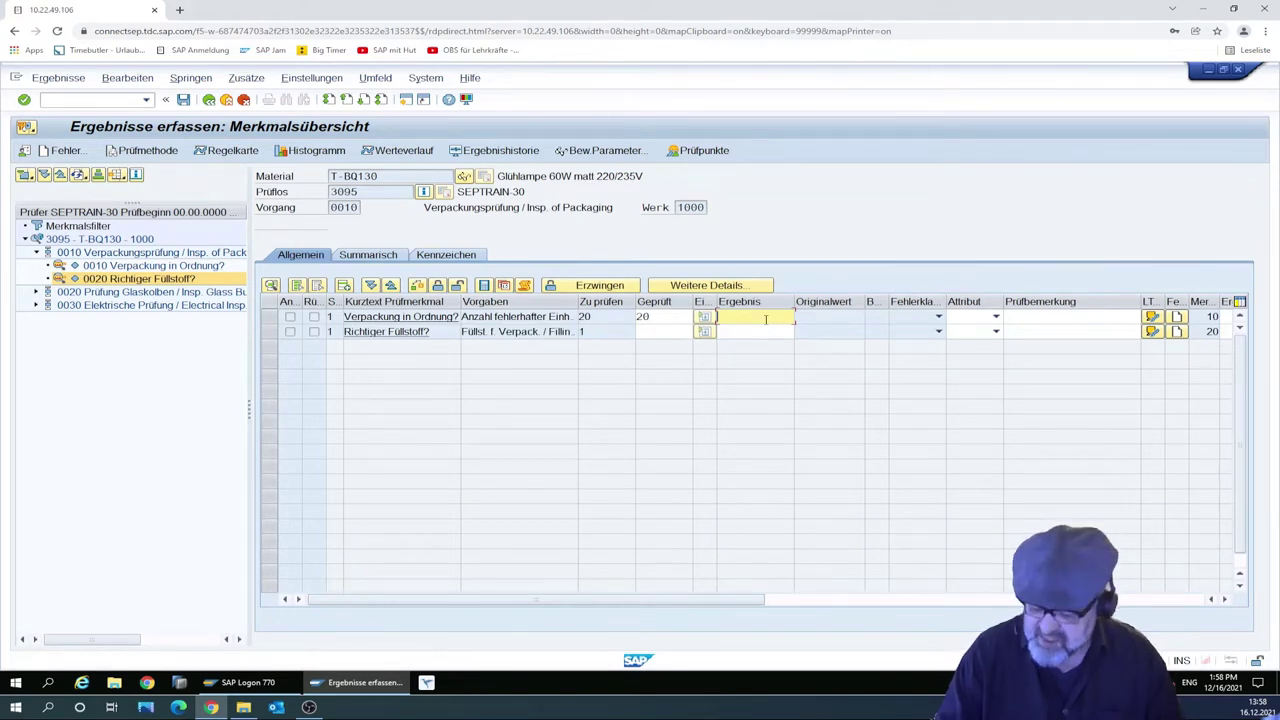
text(0)
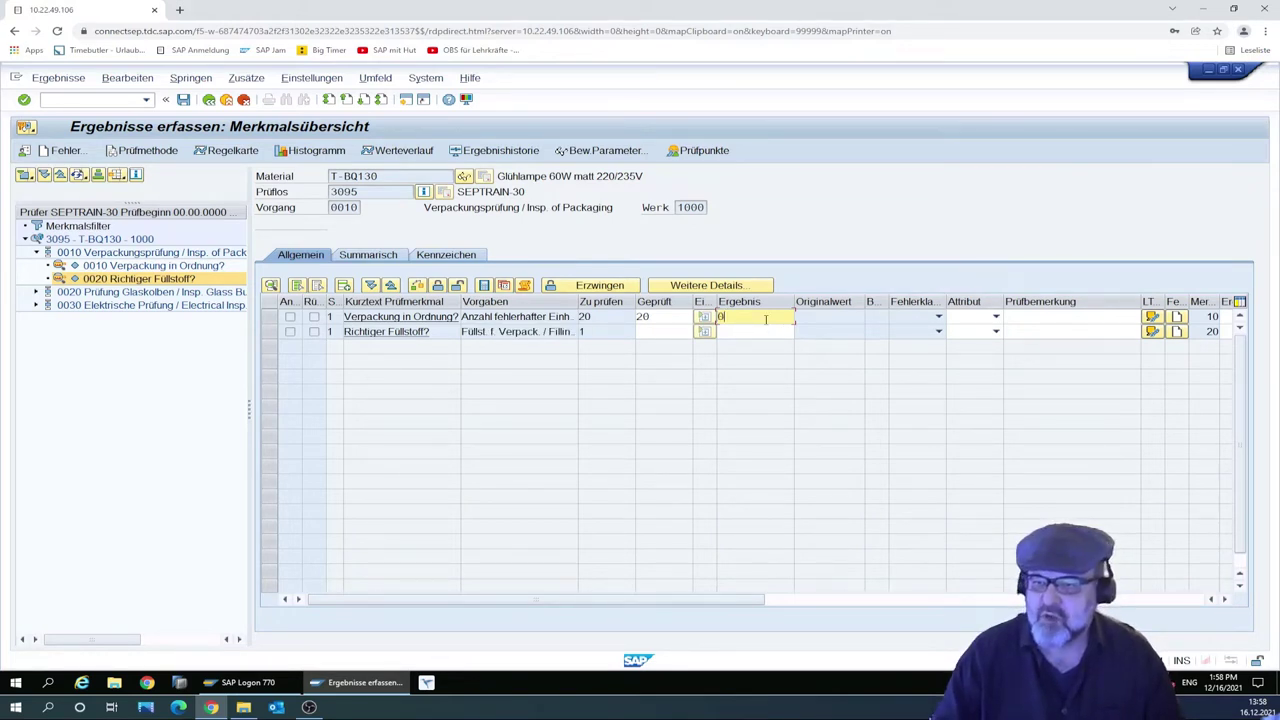
key(Return)
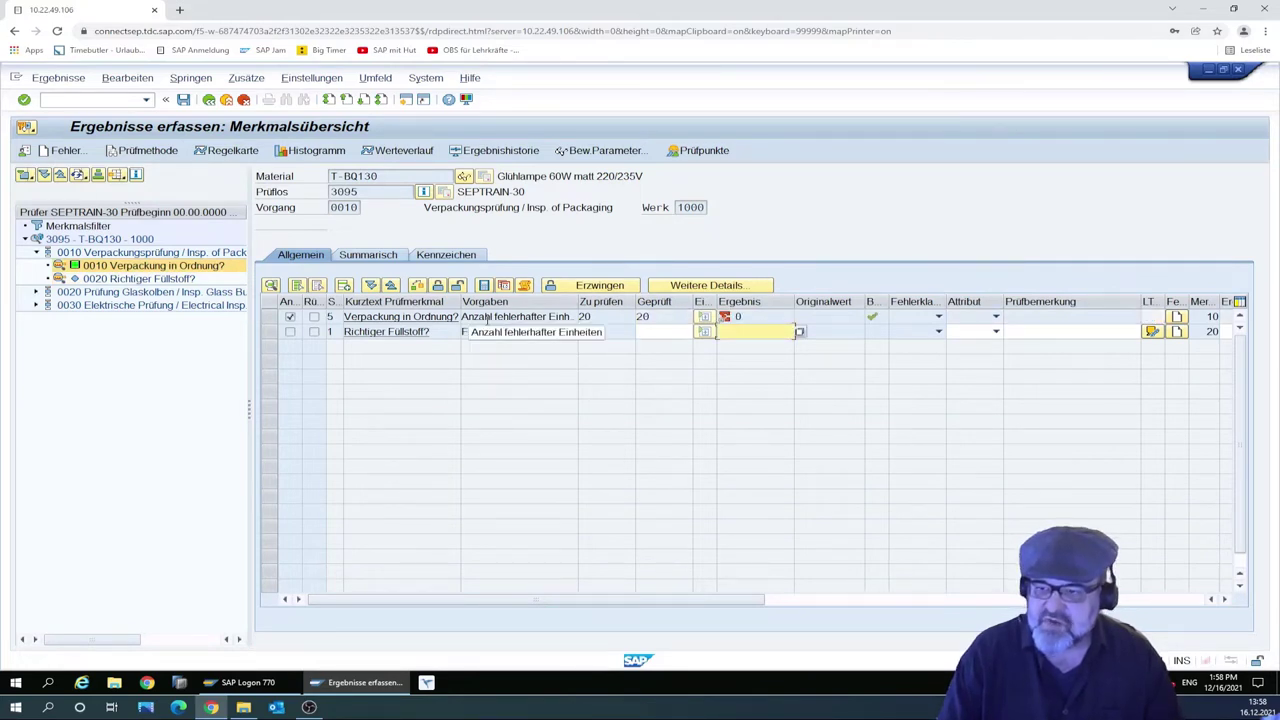
- Record 1 inspected unit for Richtiger Füllstoff? and choose catalog code 4 Schaumstoff as the result
mouse_move(873, 318)
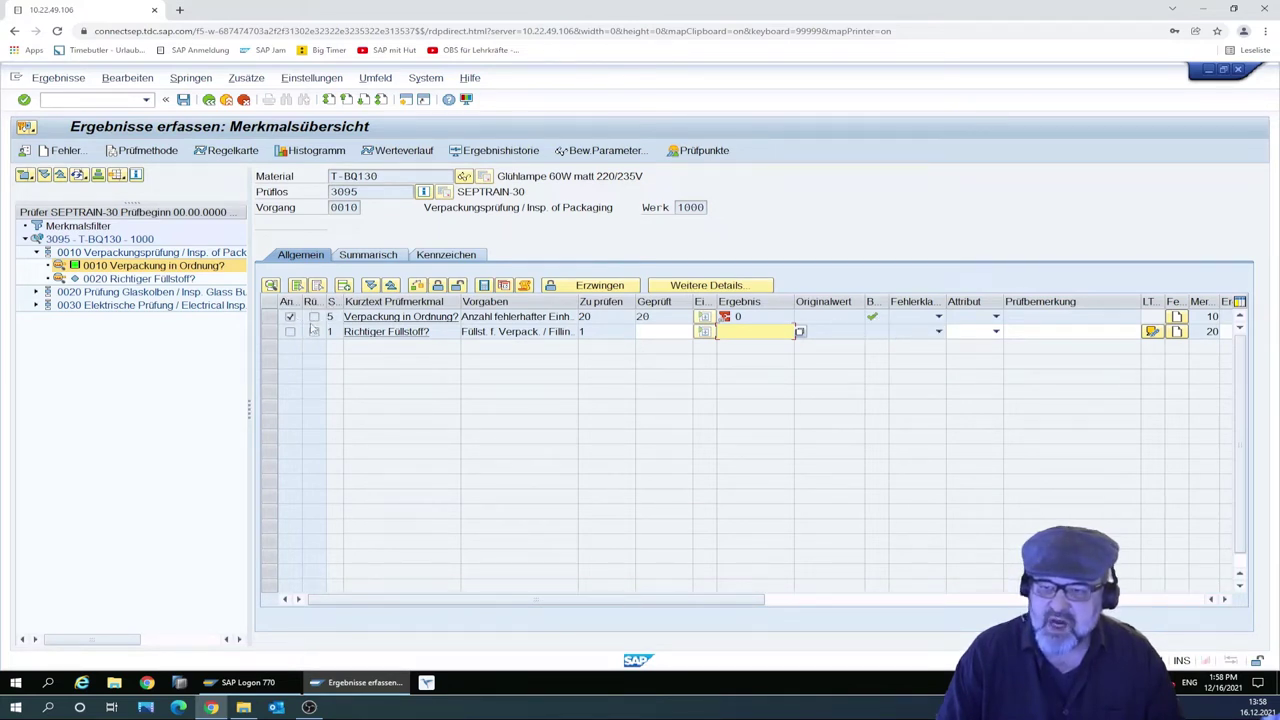
mouse_move(200, 263)
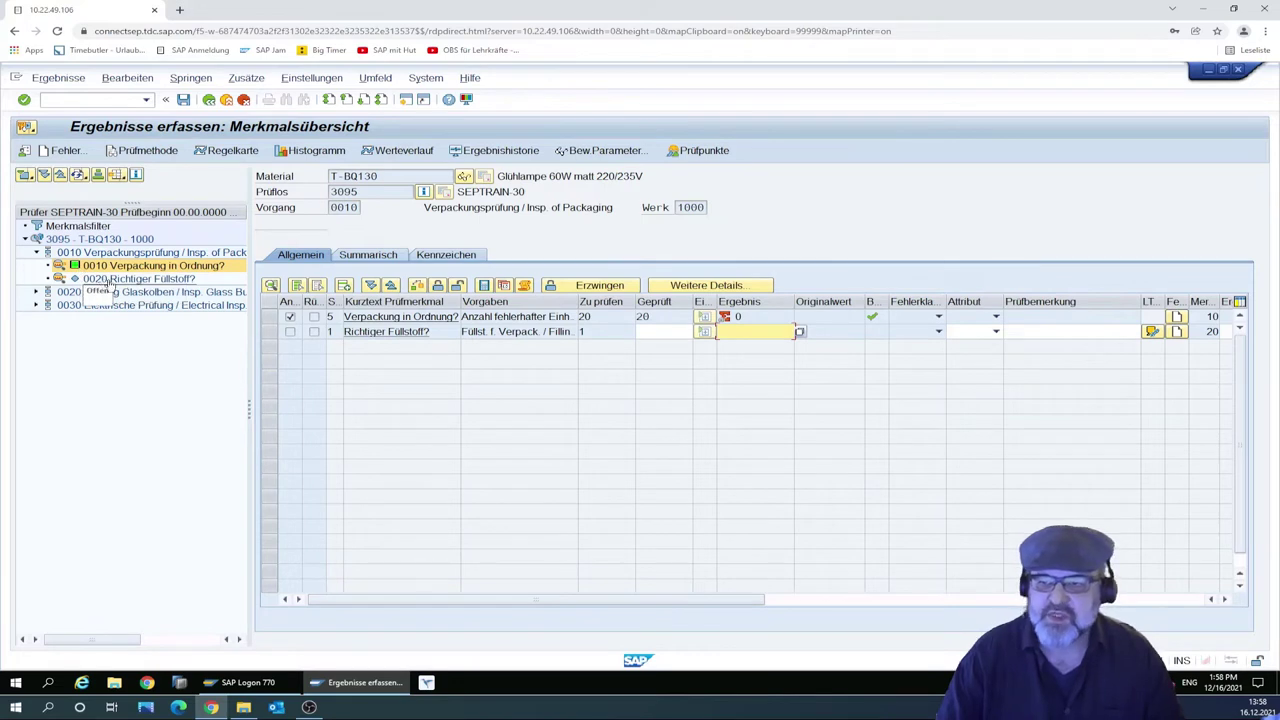
click(661, 334)
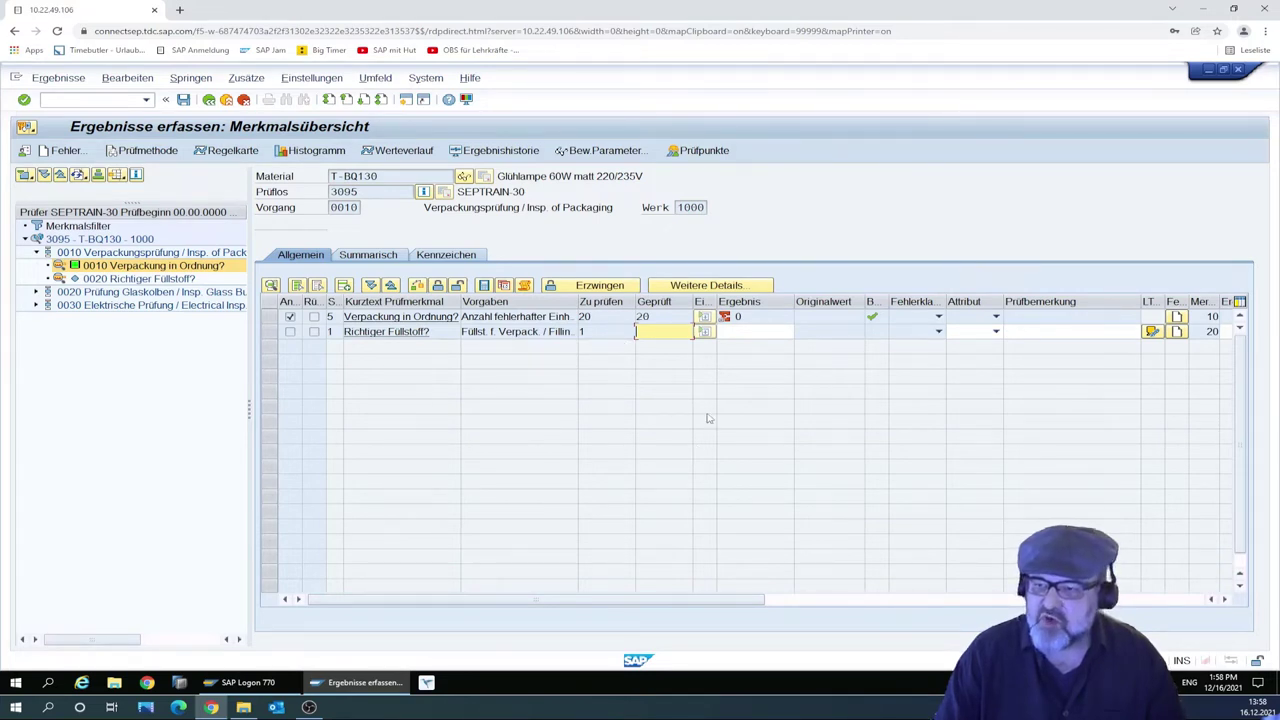
text(1)
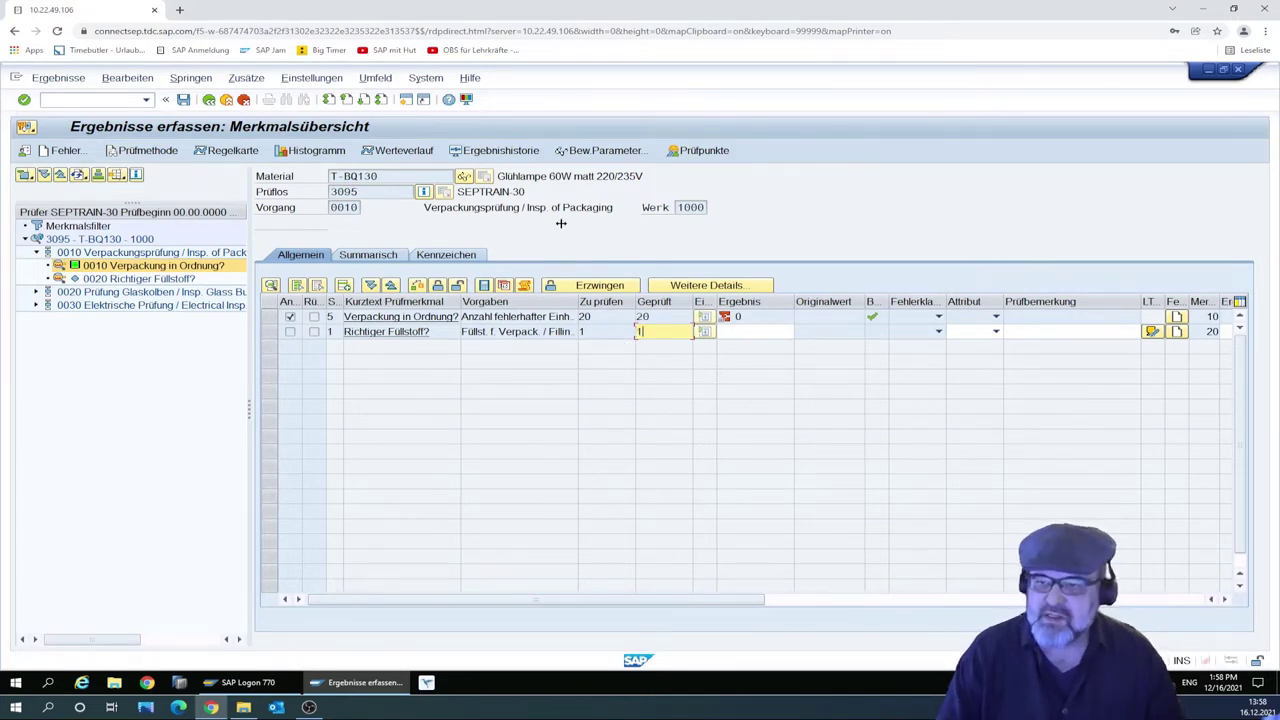
click(757, 331)
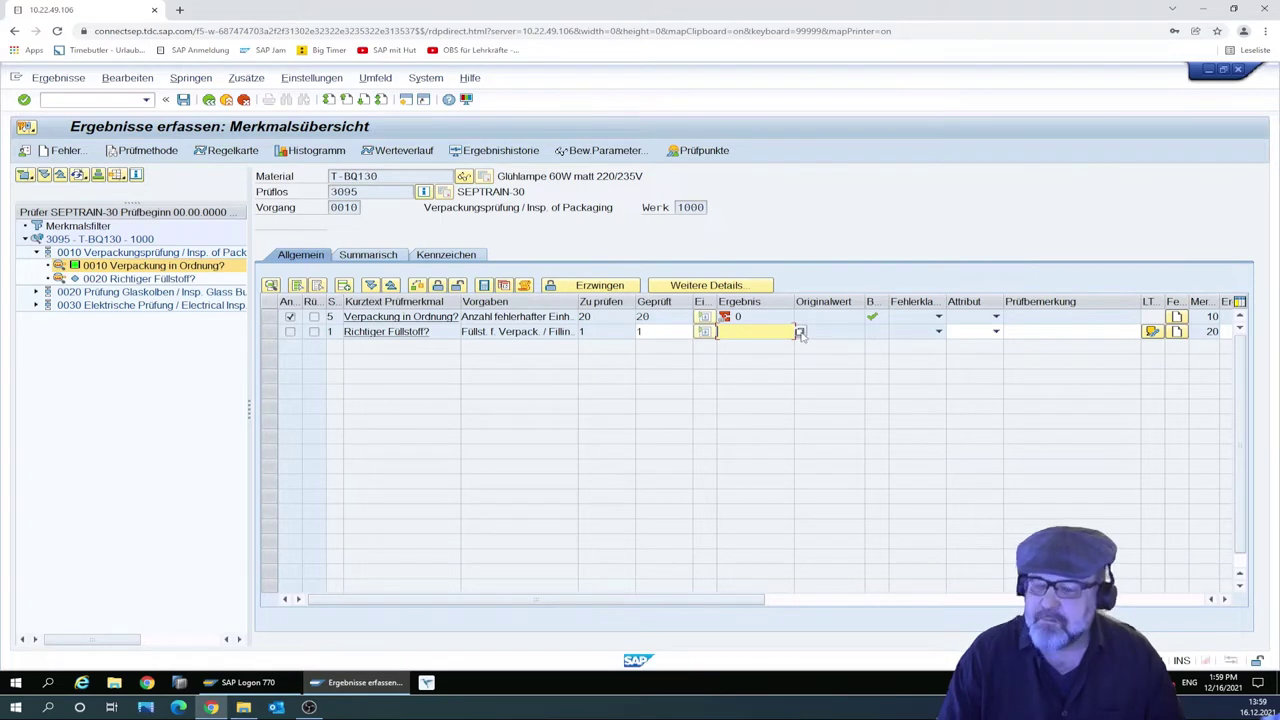
click(800, 333)
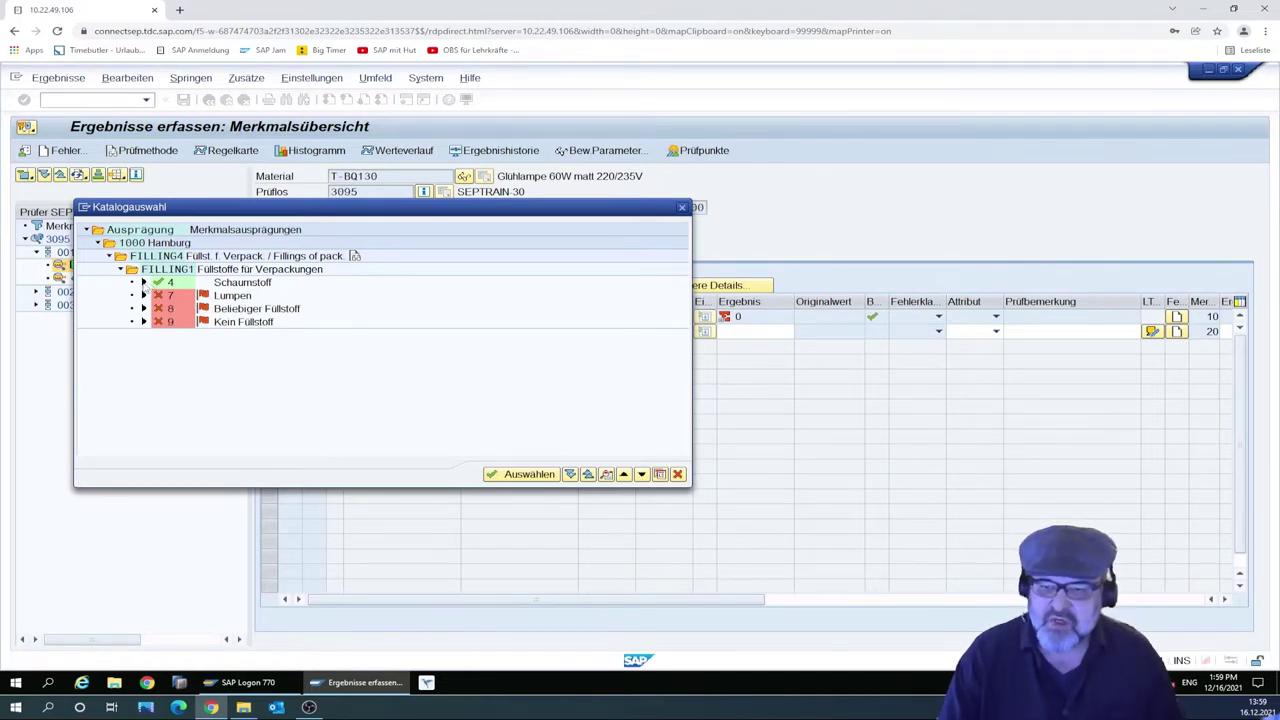
click(210, 284)
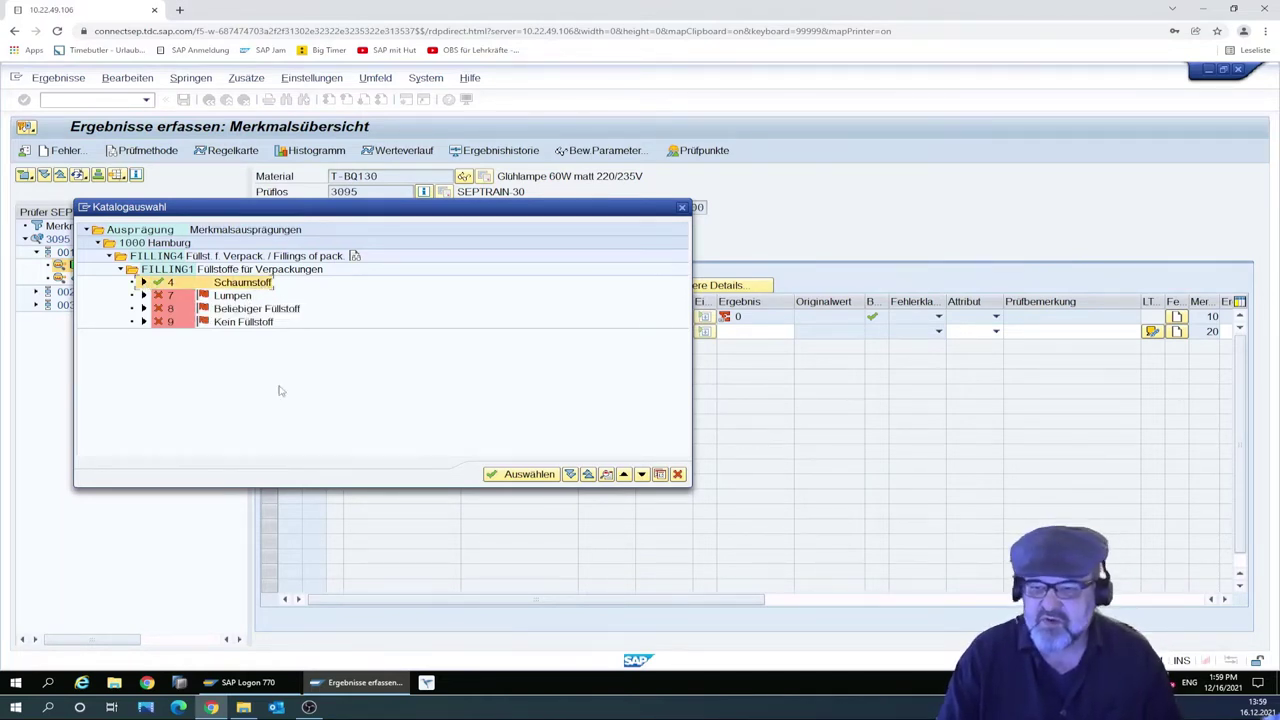
click(515, 474)
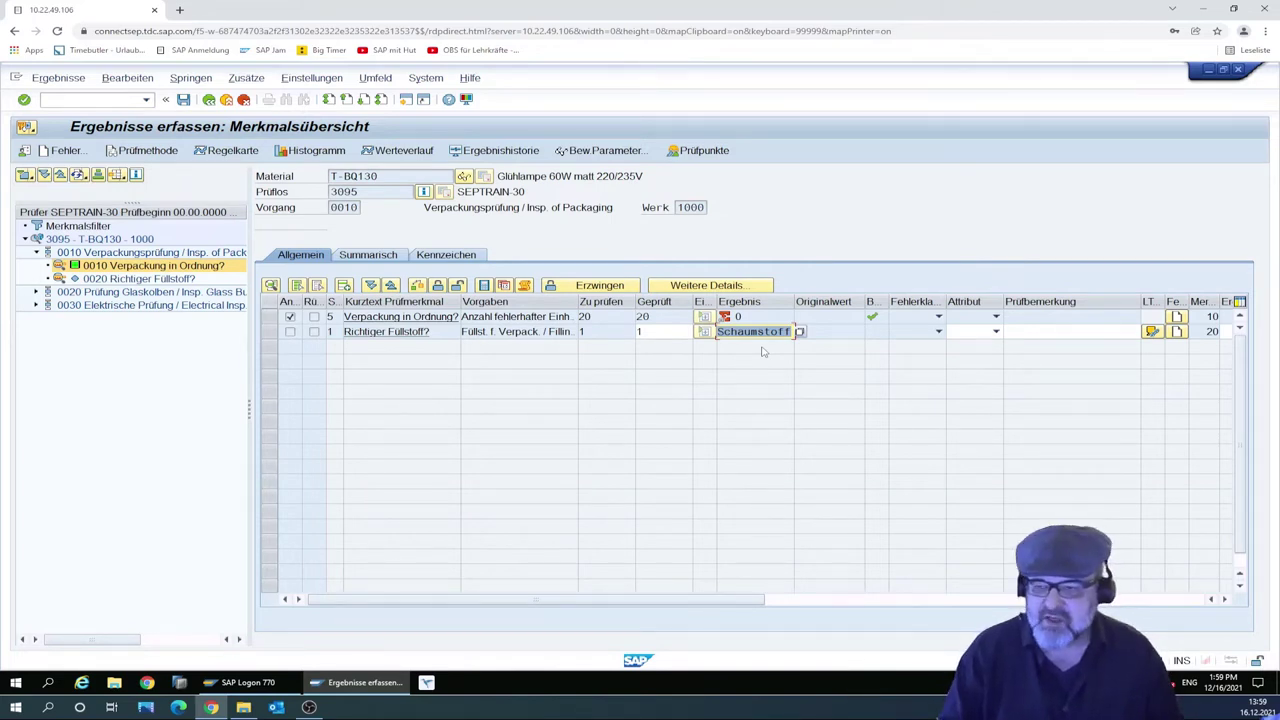
key(Return)
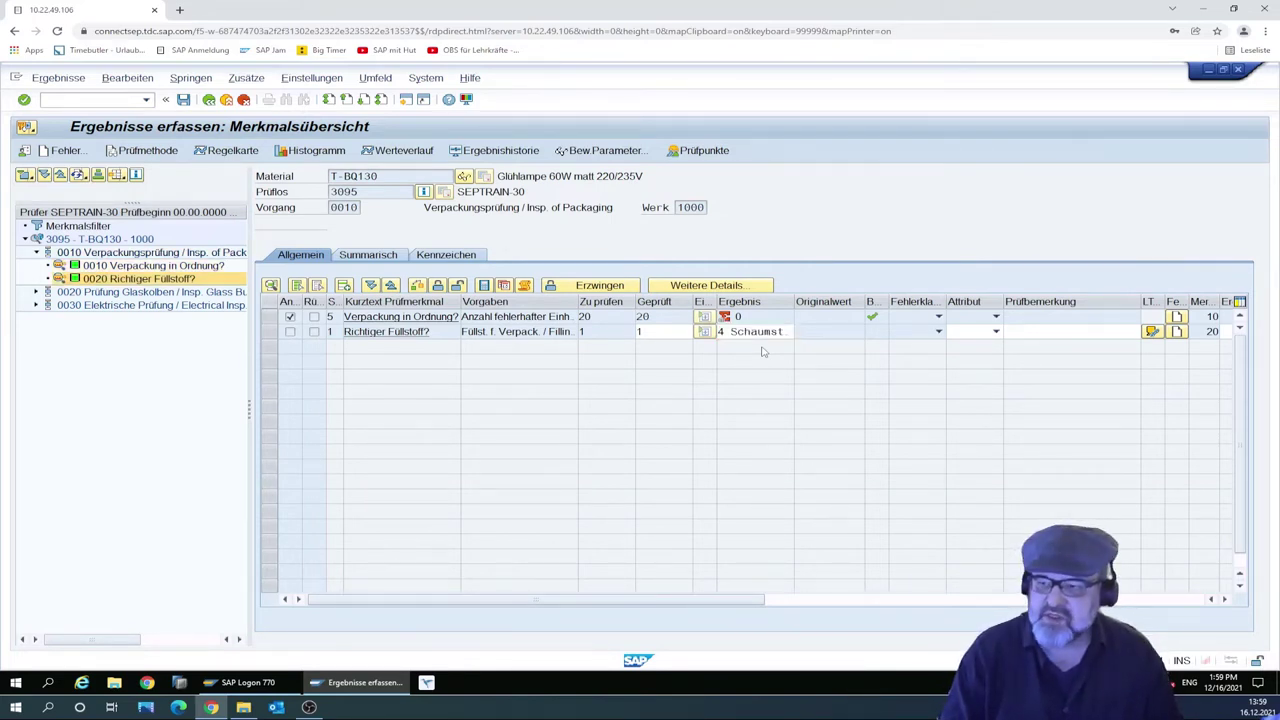
- Save the data for operation 0010 and open characteristic 0010 Oberflächenbeschaffenheit of operation 0020 Prüfung Glaskolben
click(90, 293)
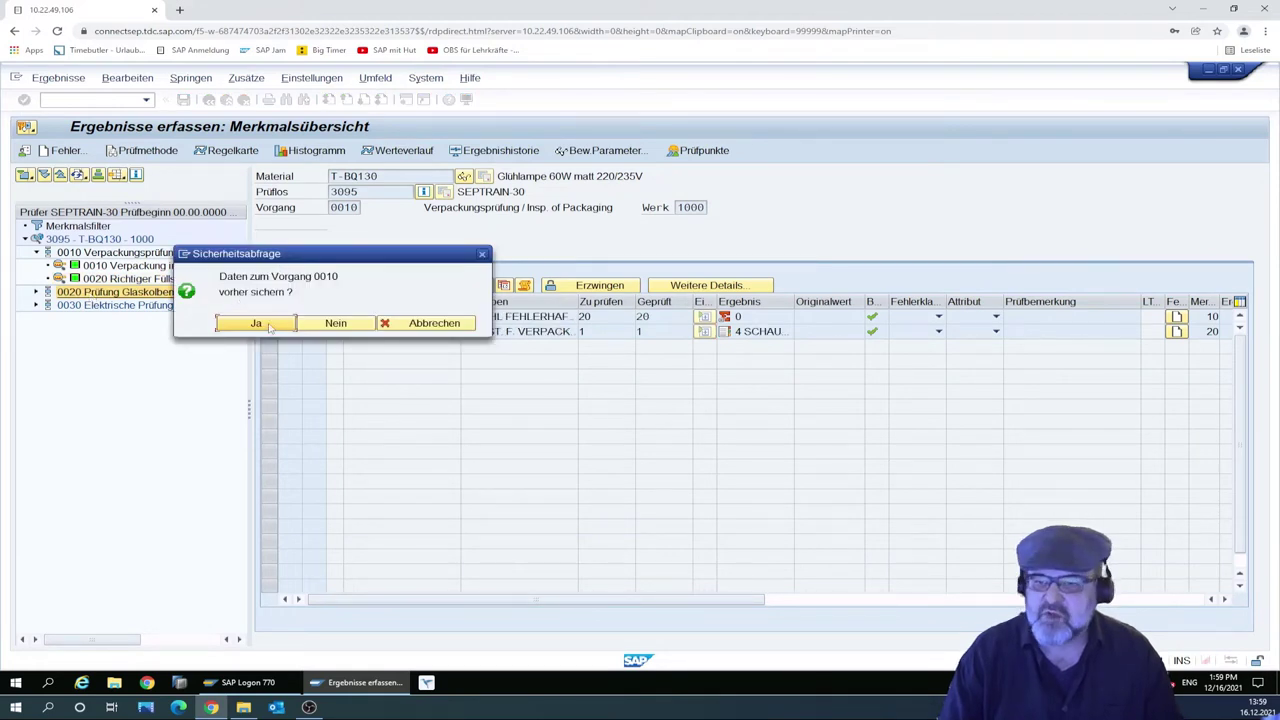
click(266, 325)
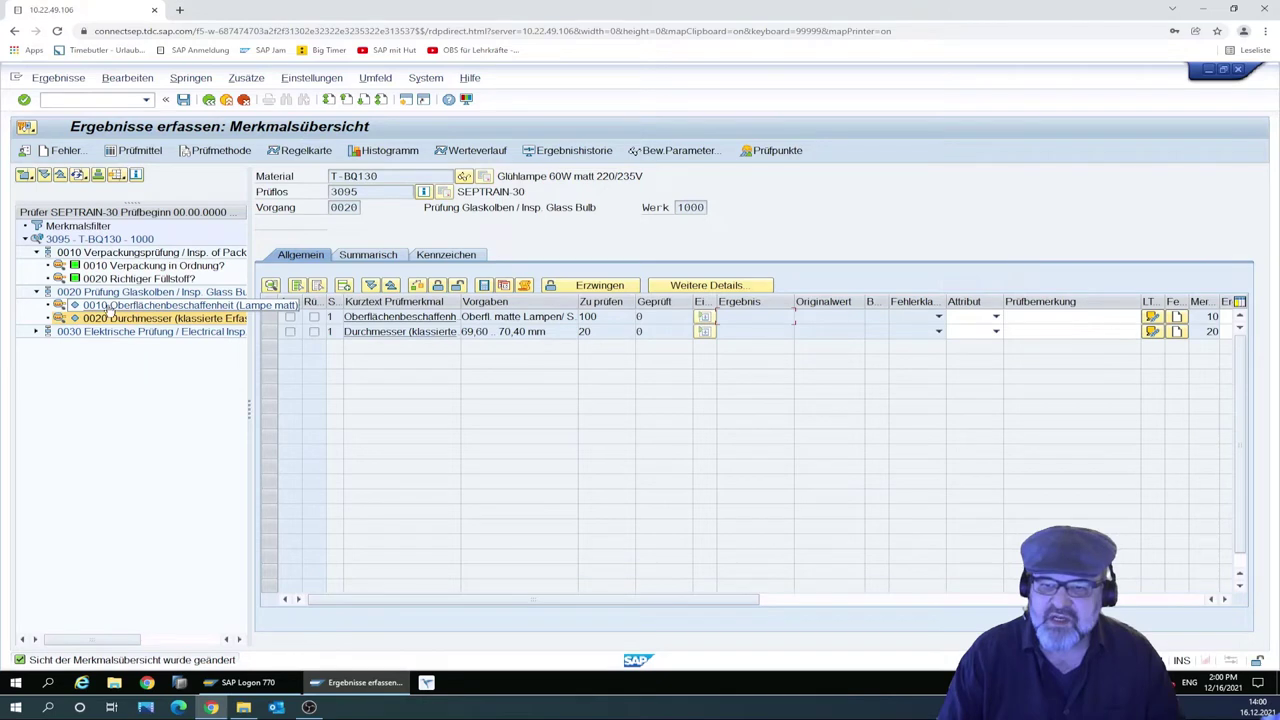
click(143, 306)
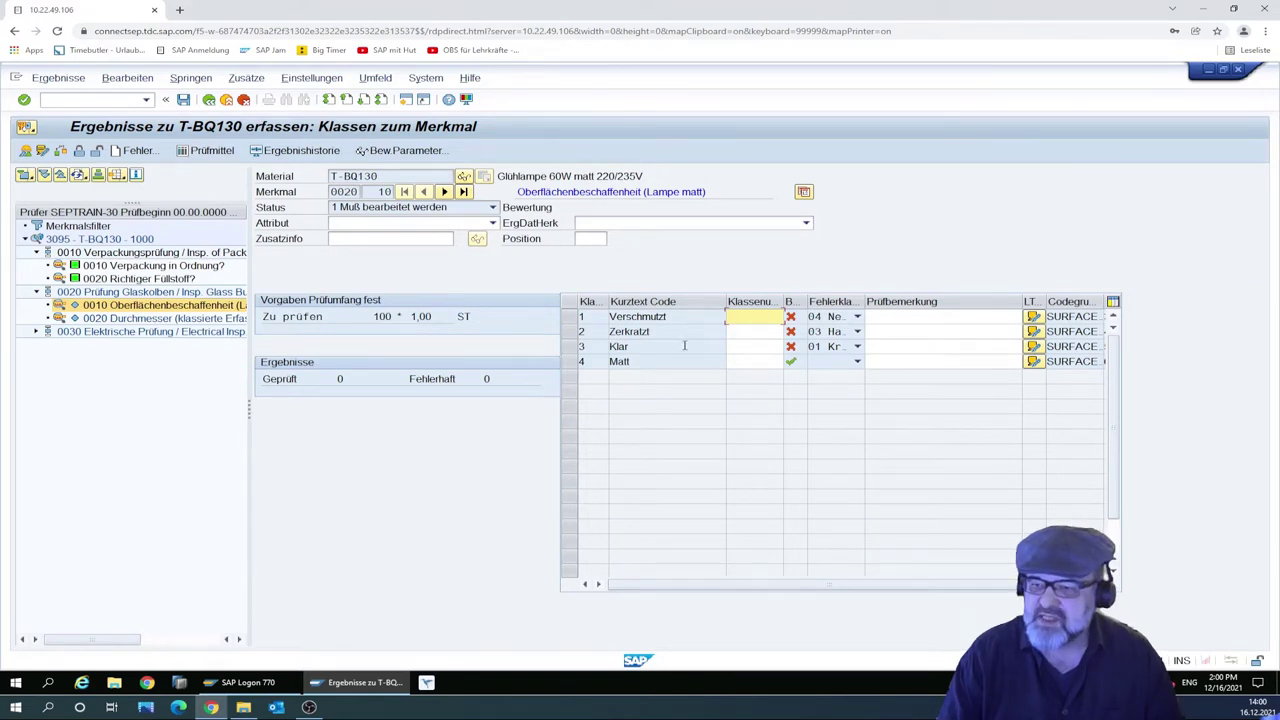
- Record 100 units in the class Matt for the surface characteristic
click(748, 360)
text(10)
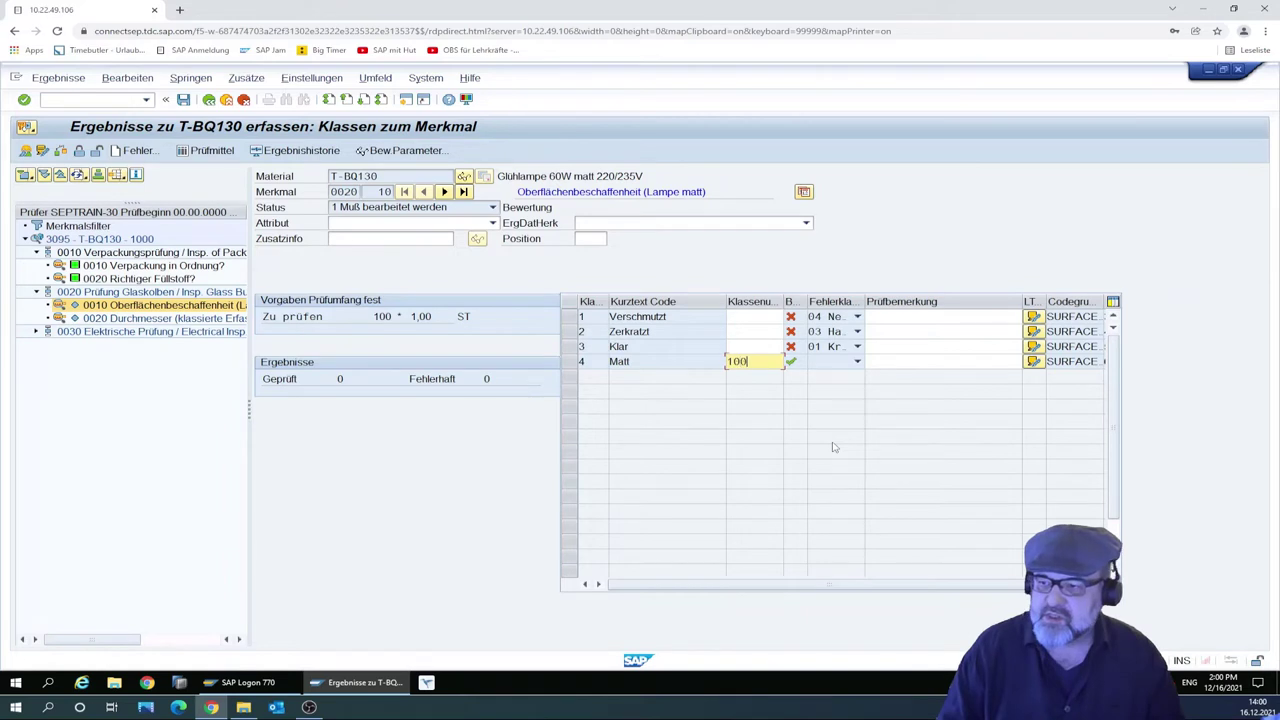
text(0)
key(Return)
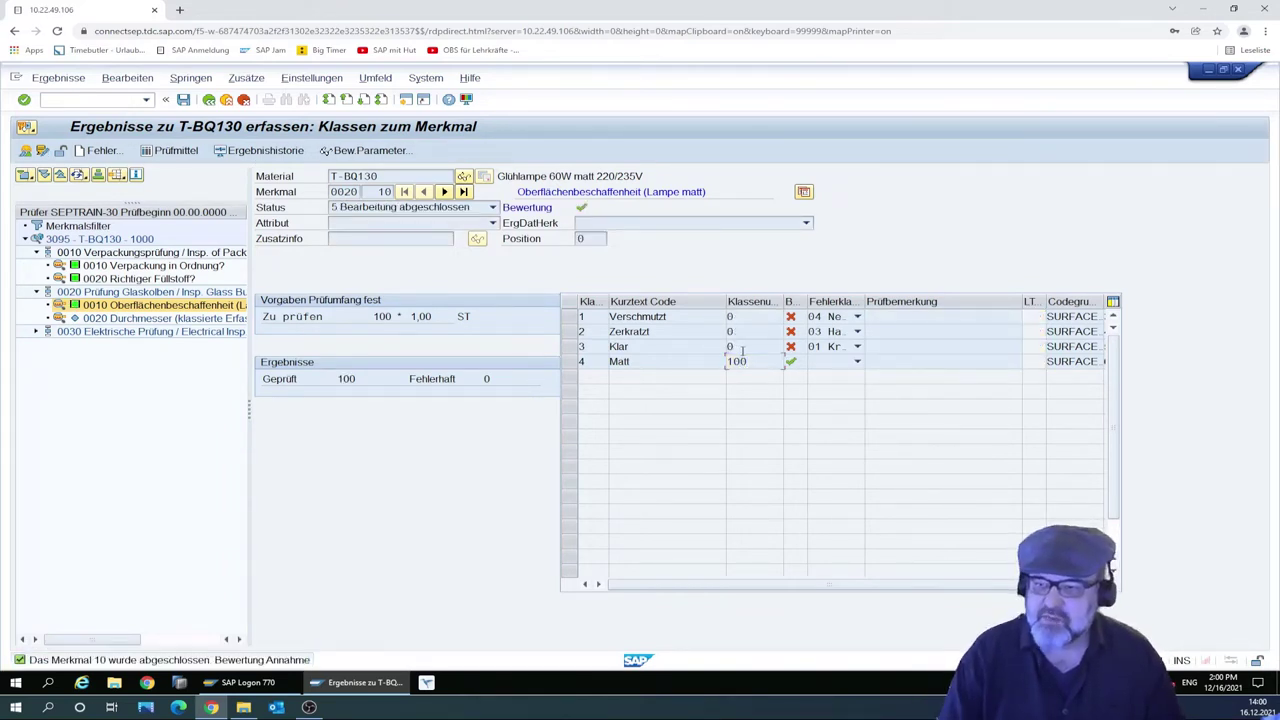
- Record 10 units each in class 4 (69,80–70,00) and class 5 (70,00–70,20) for the characteristic Durchmesser
click(98, 318)
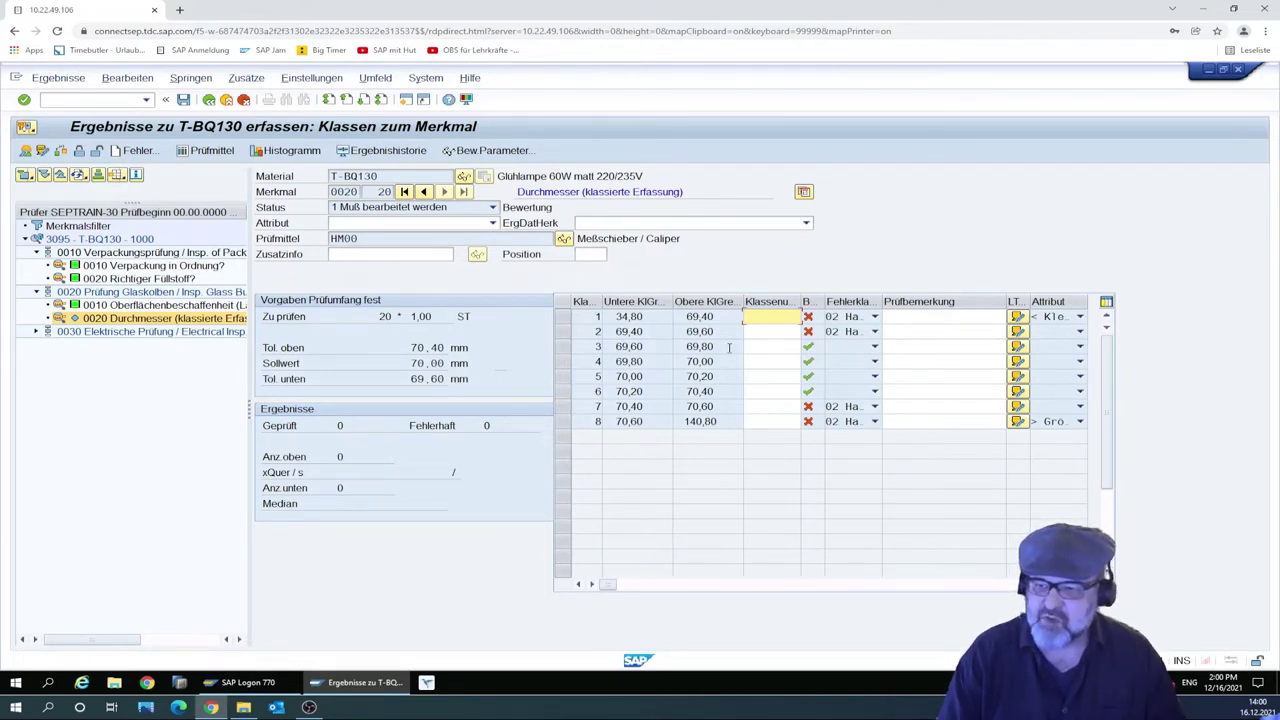
click(763, 363)
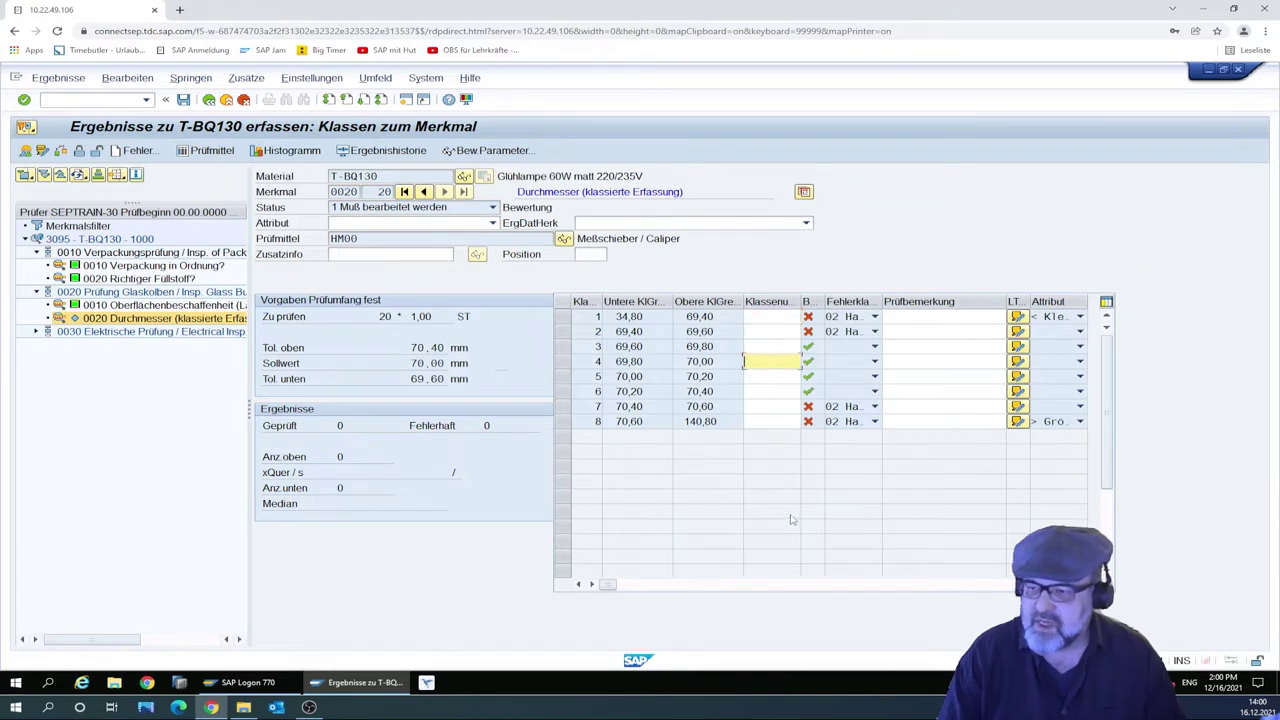
text(50)
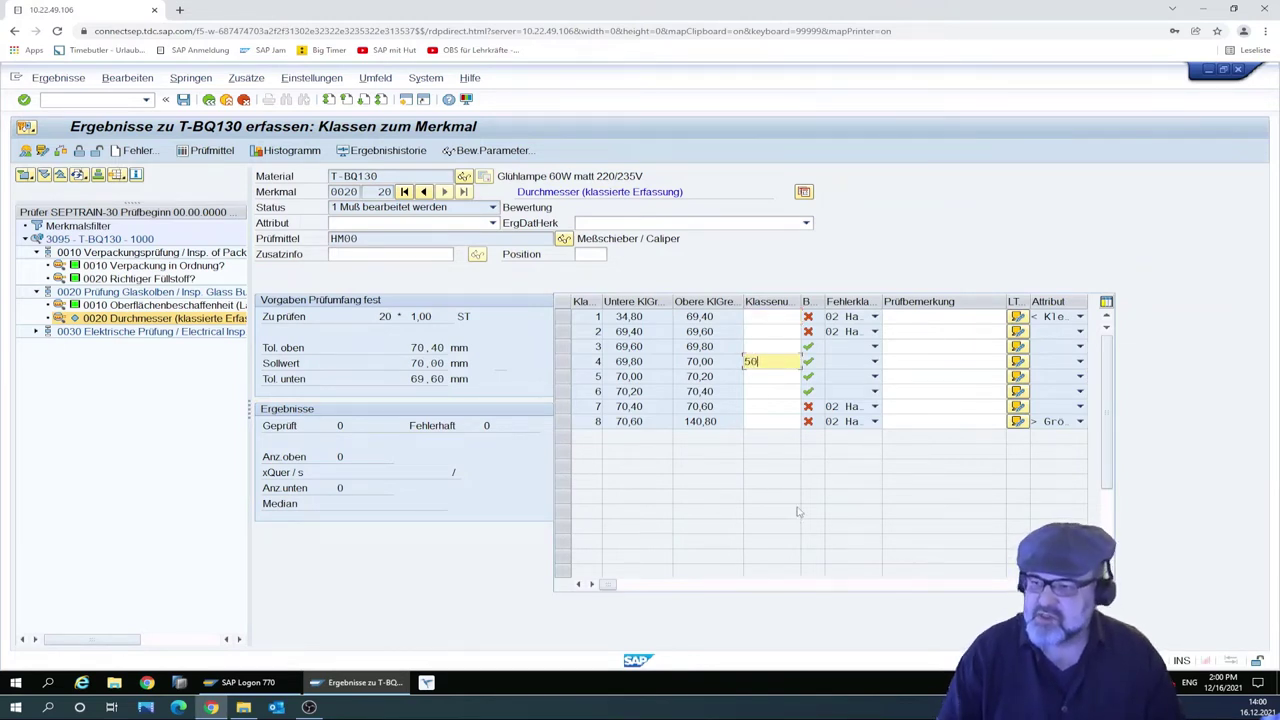
click(768, 377)
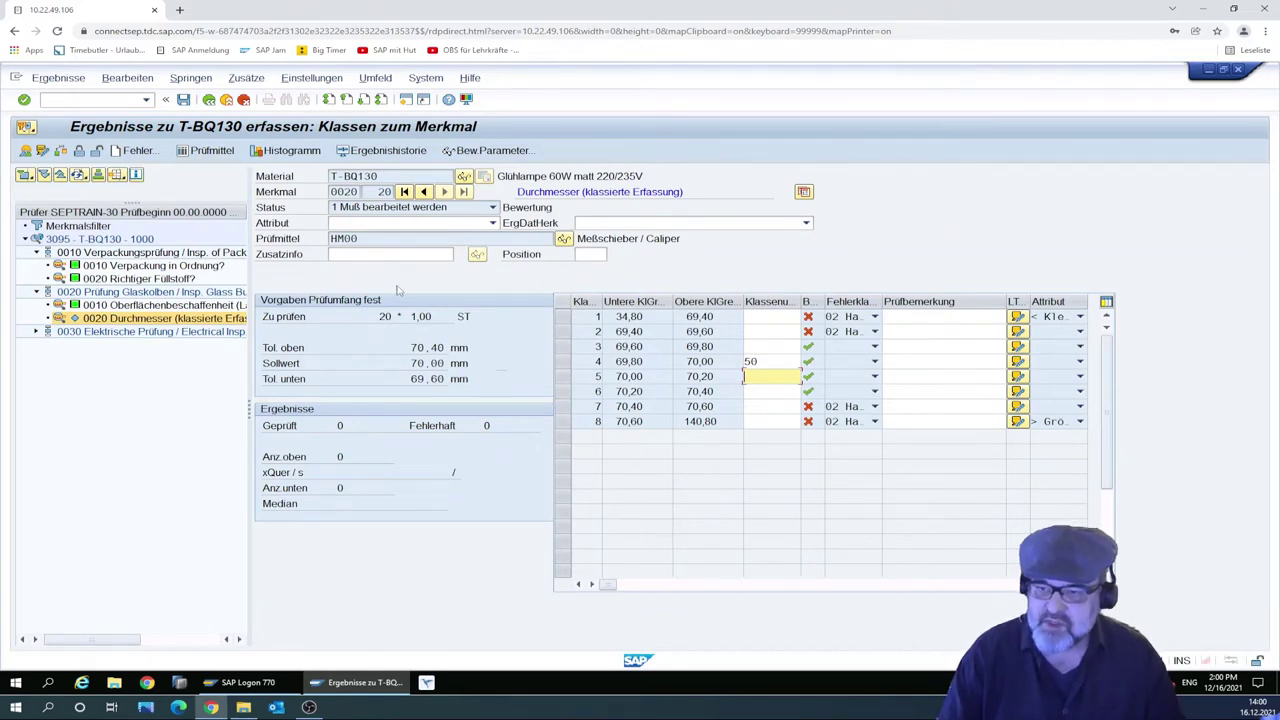
drag(765, 362, 721, 362)
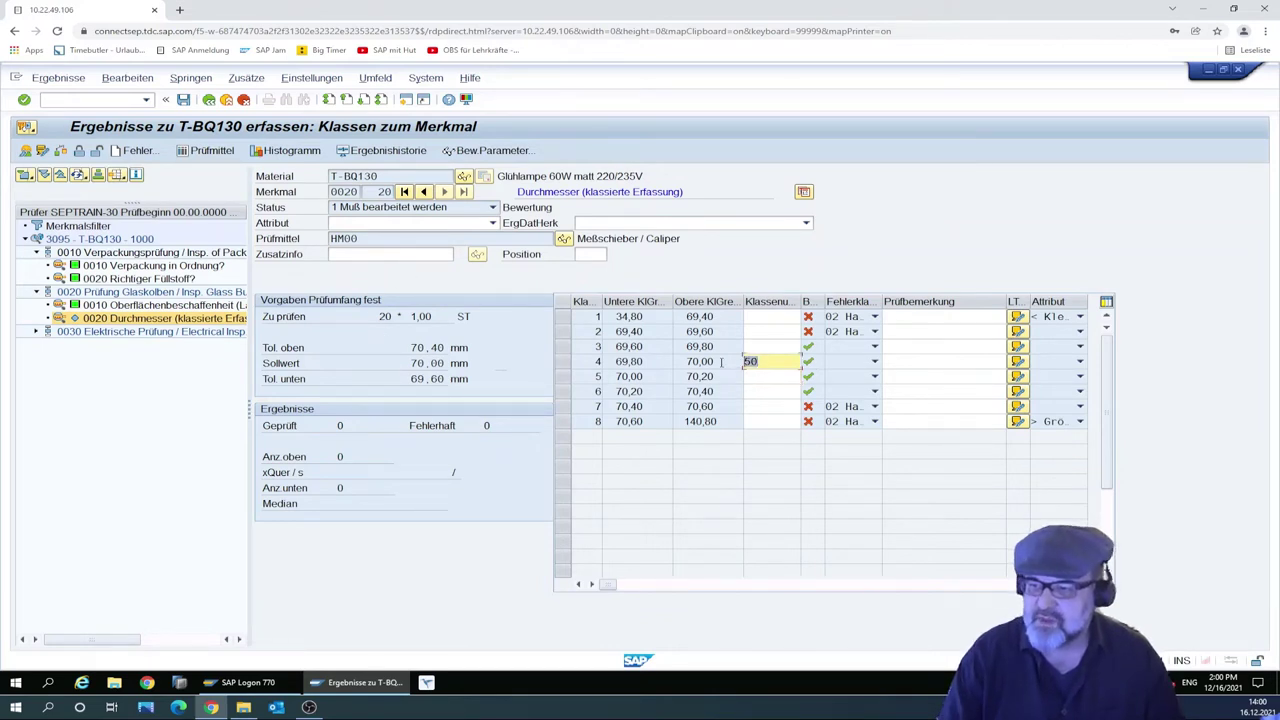
text(10)
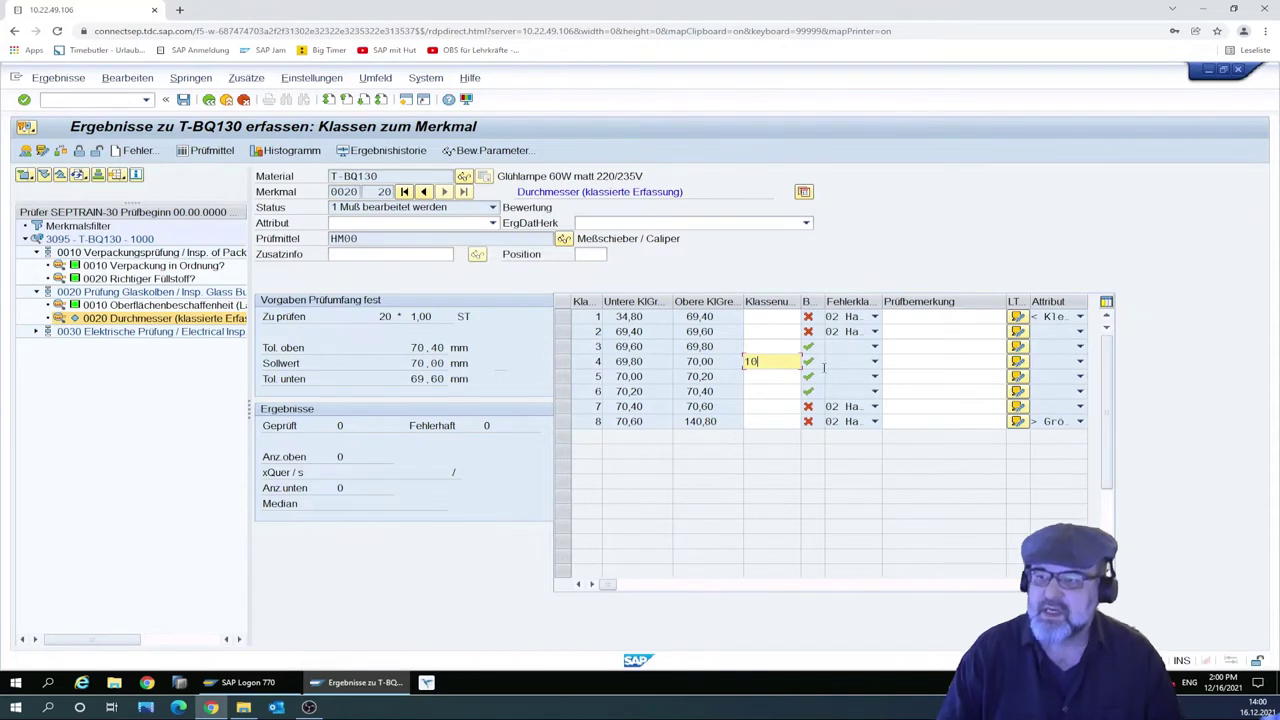
click(772, 378)
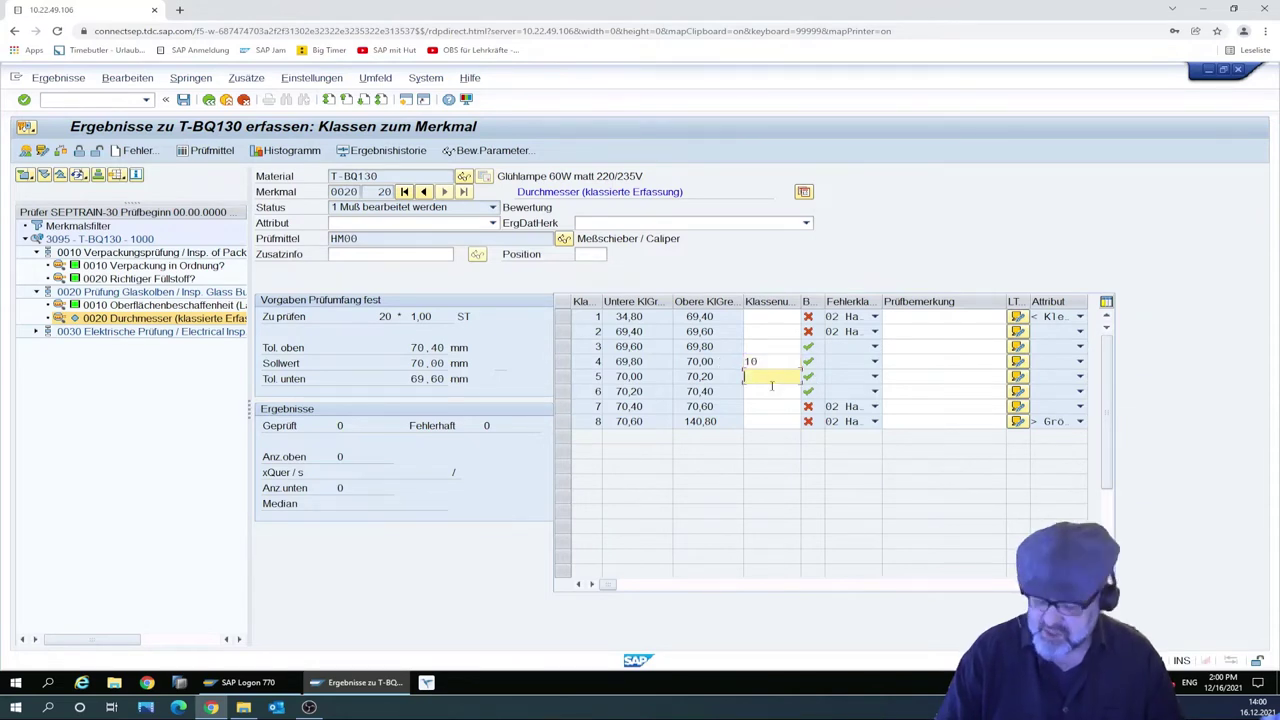
text(10)
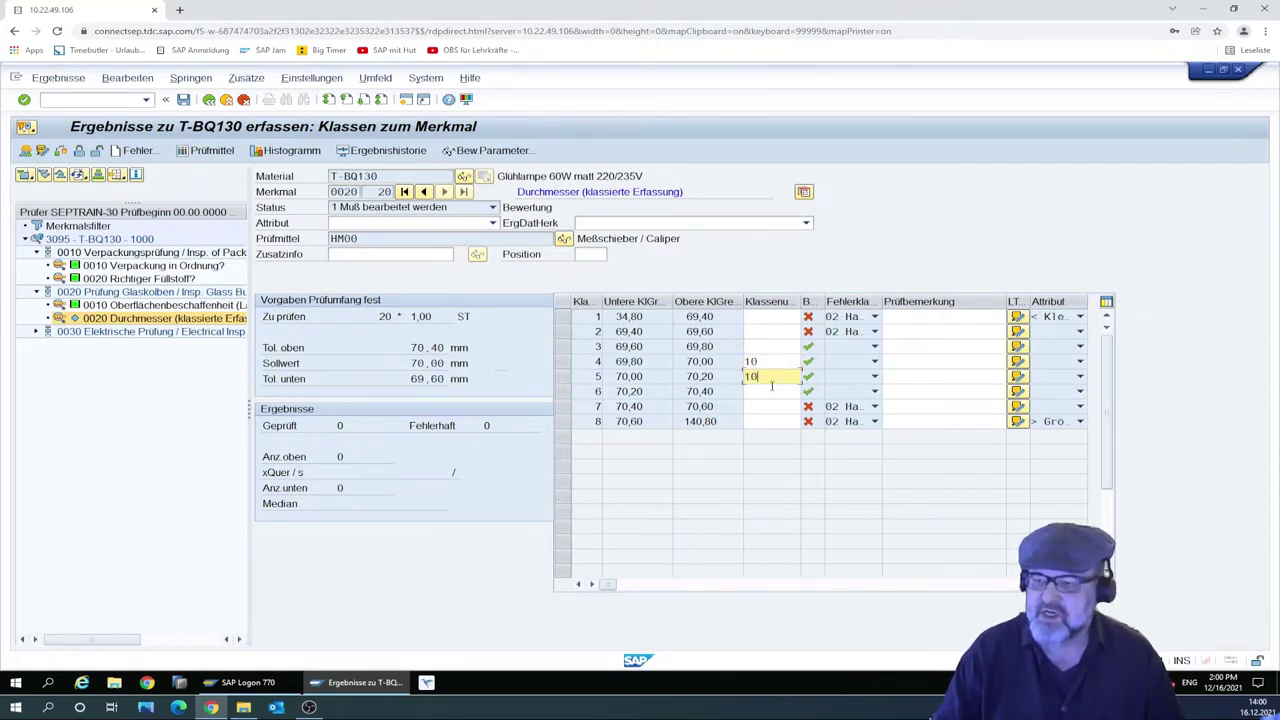
key(Return)
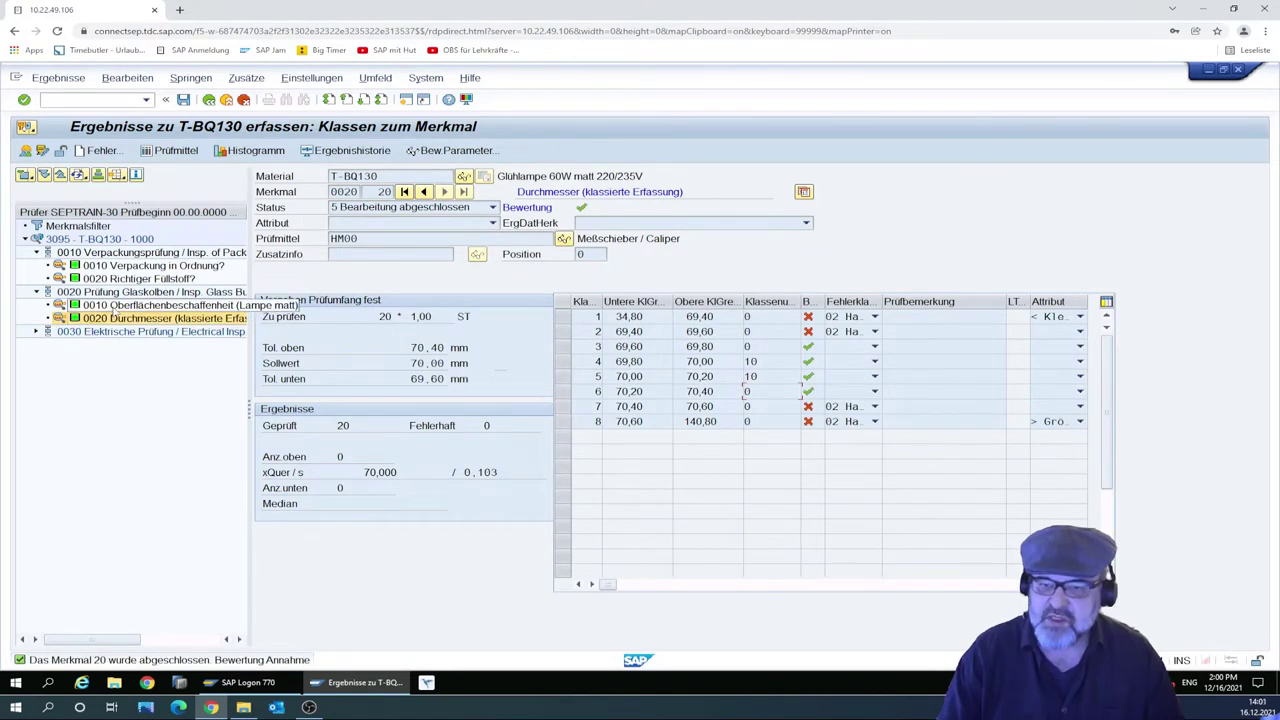
- Save the data for operation 0020 and open characteristic 0010 Leistungsaufnahme of operation 0030 Elektrische Prüfung
double_click(101, 333)
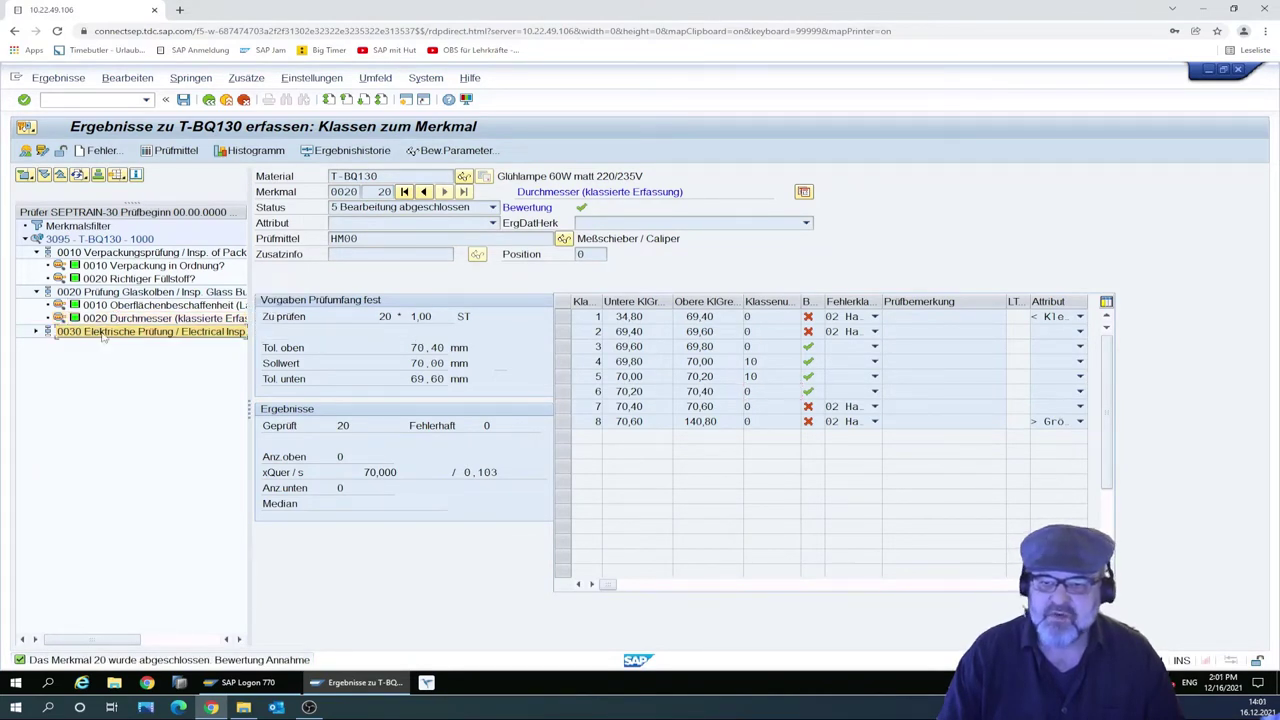
click(257, 324)
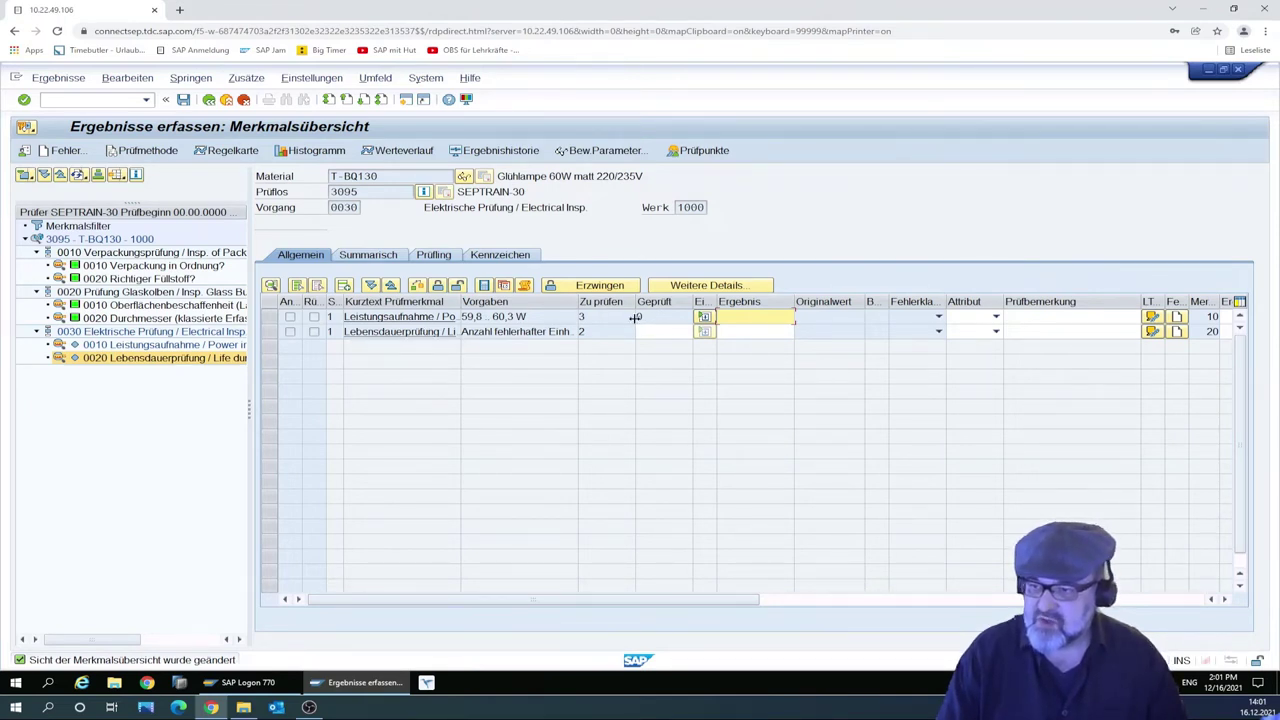
double_click(147, 346)
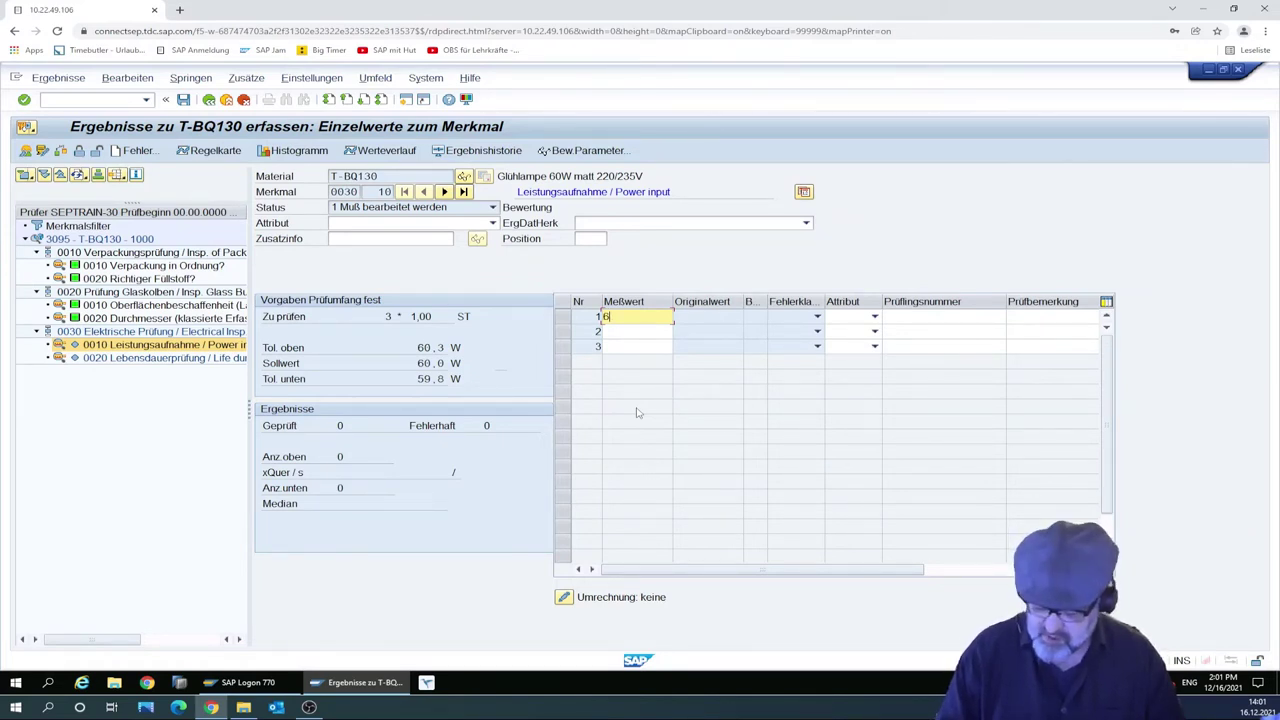
- Record the measured value 60 for all three samples of the characteristic Leistungsaufnahme and accept its valuation
text(0)
key(Return)
key(Return)
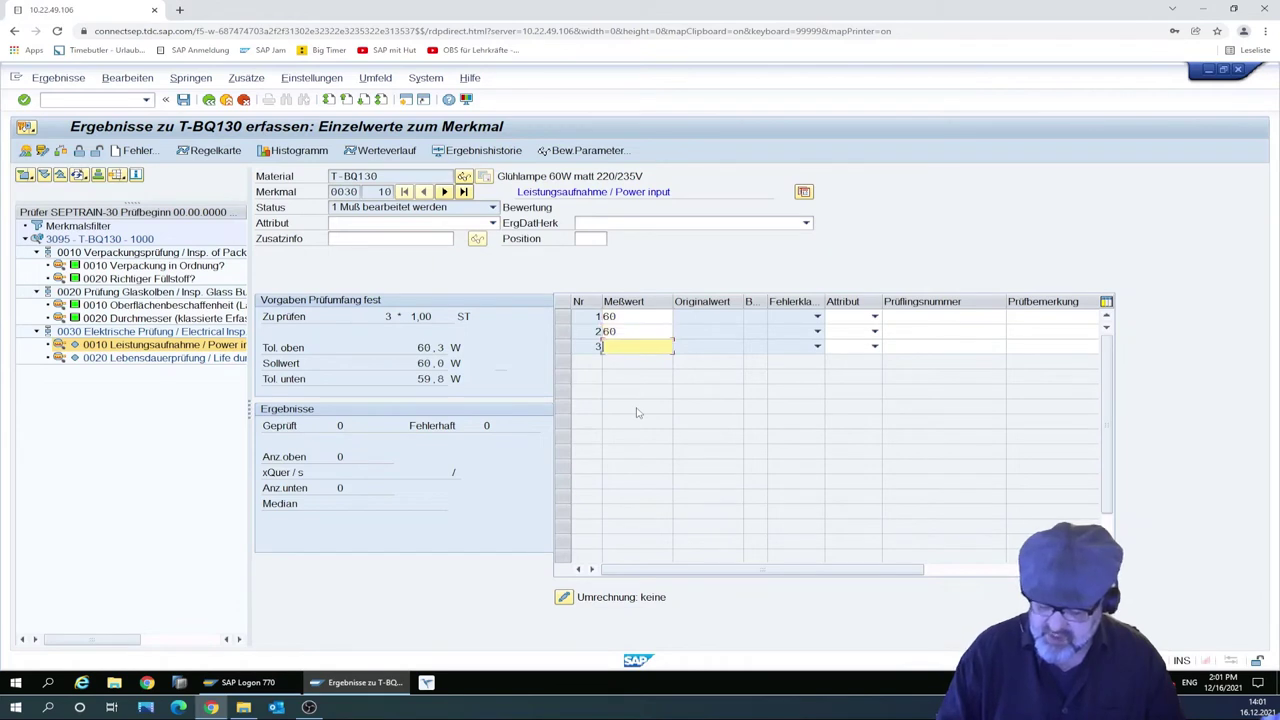
key(Return)
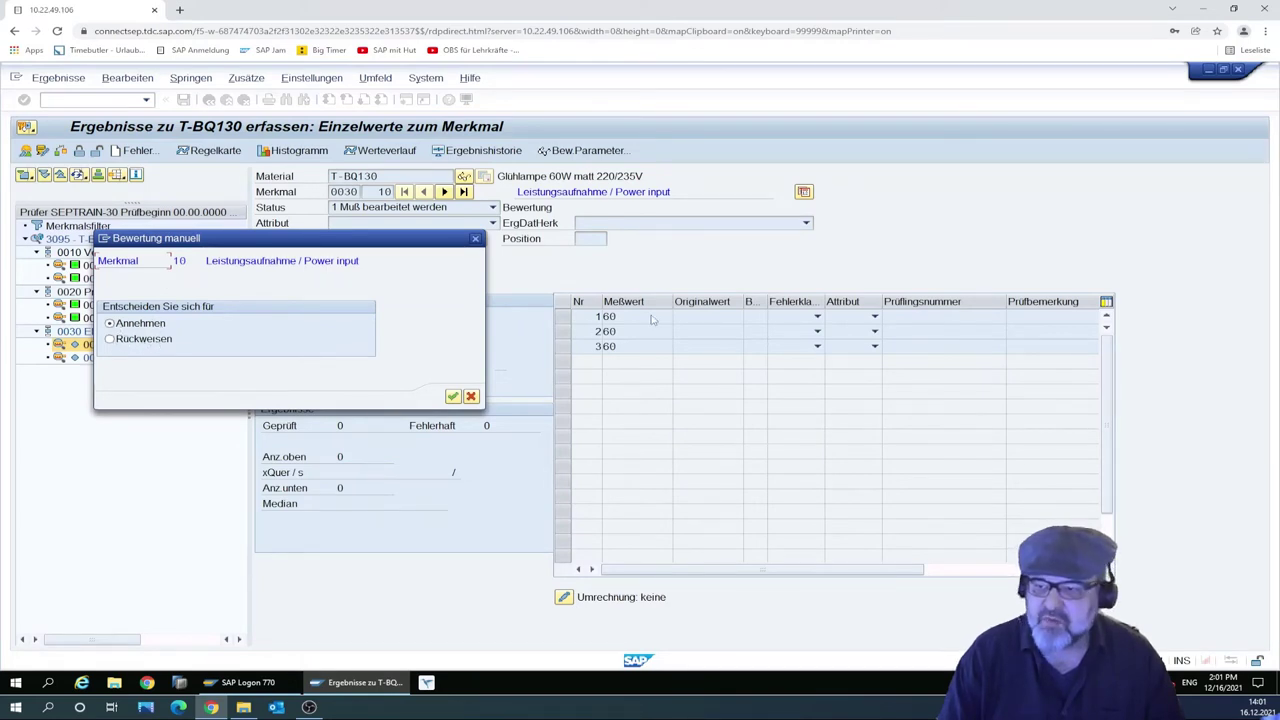
click(453, 397)
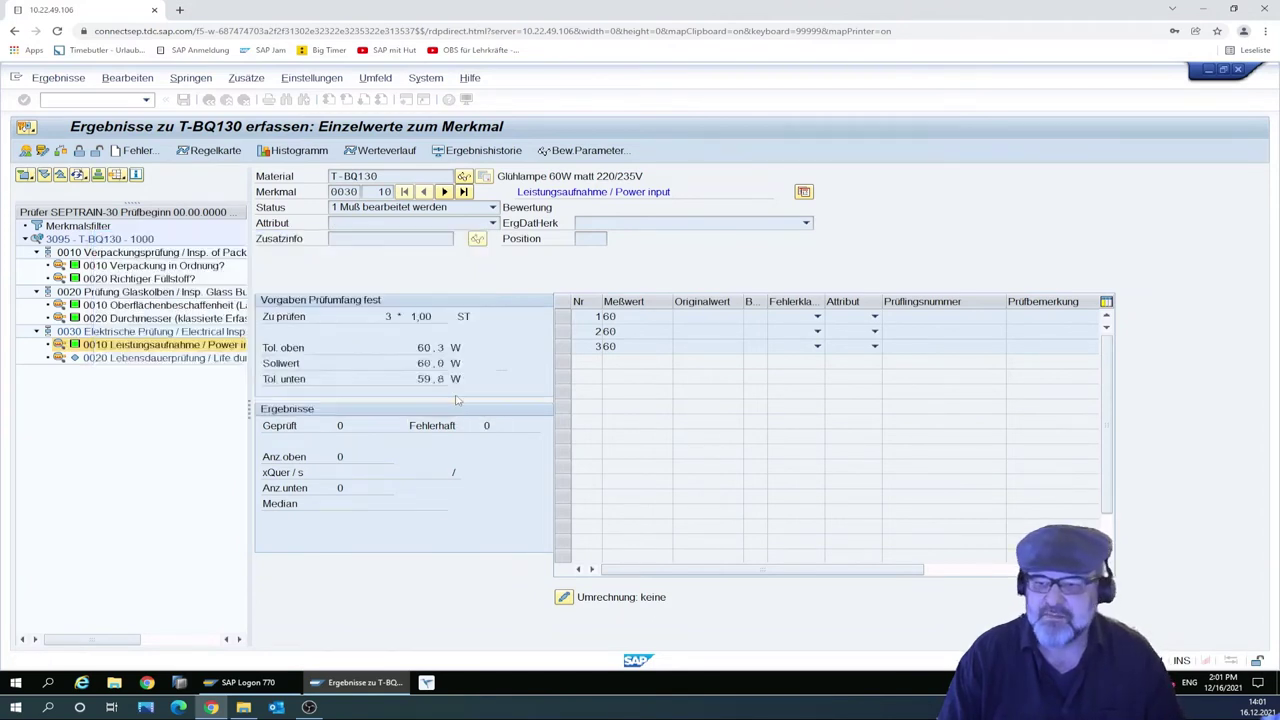
- Record 2 inspected and 0 defective units for characteristic 0020 Lebensdauerprüfung of operation 0030
double_click(125, 358)
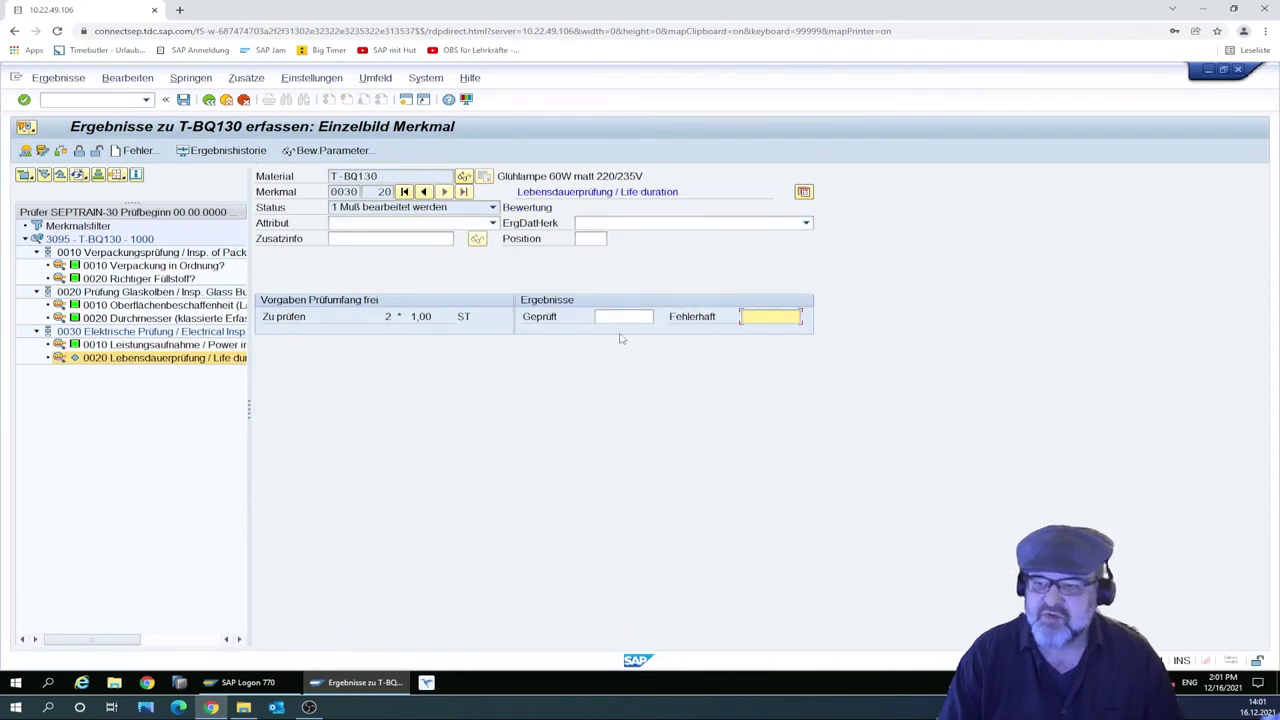
click(614, 315)
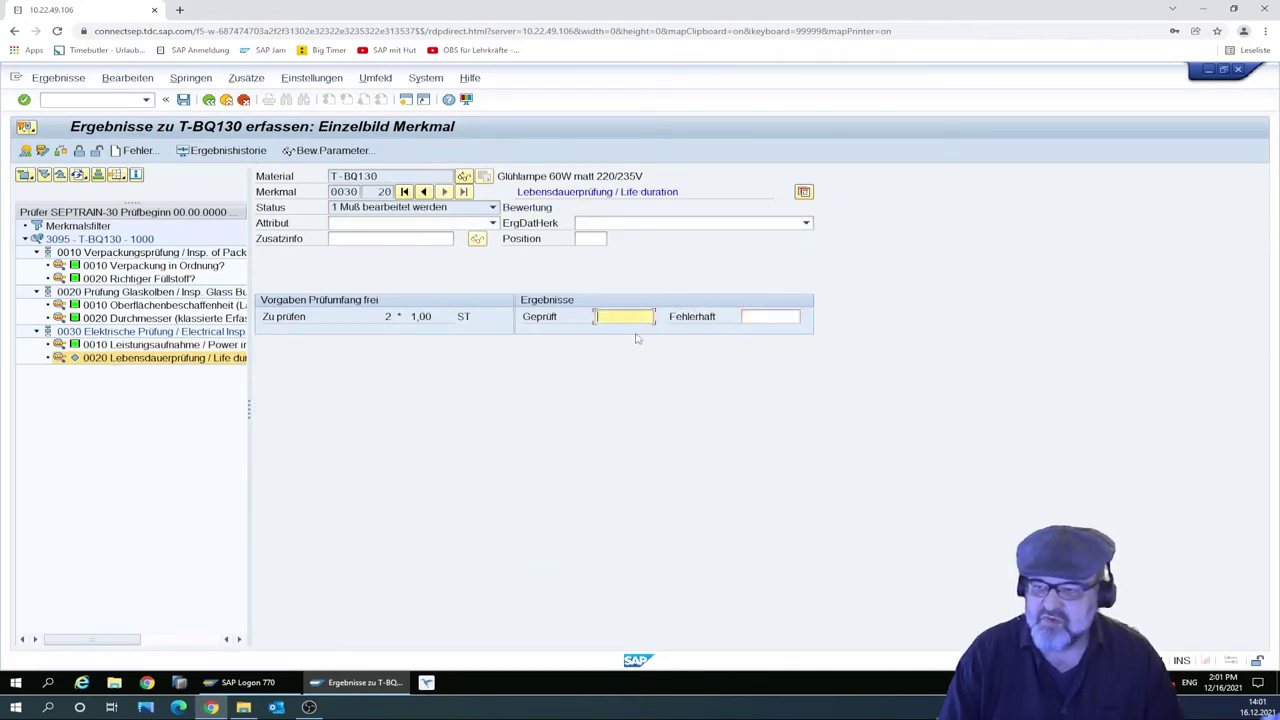
click(758, 318)
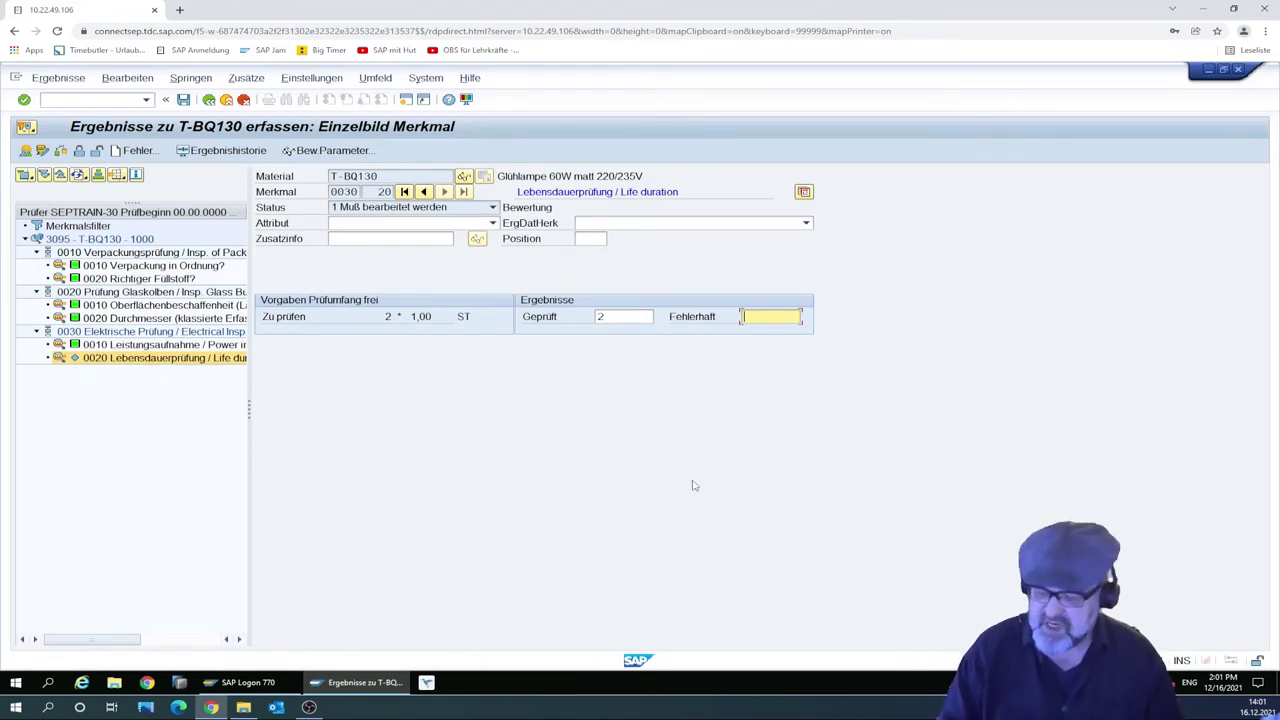
key(Return)
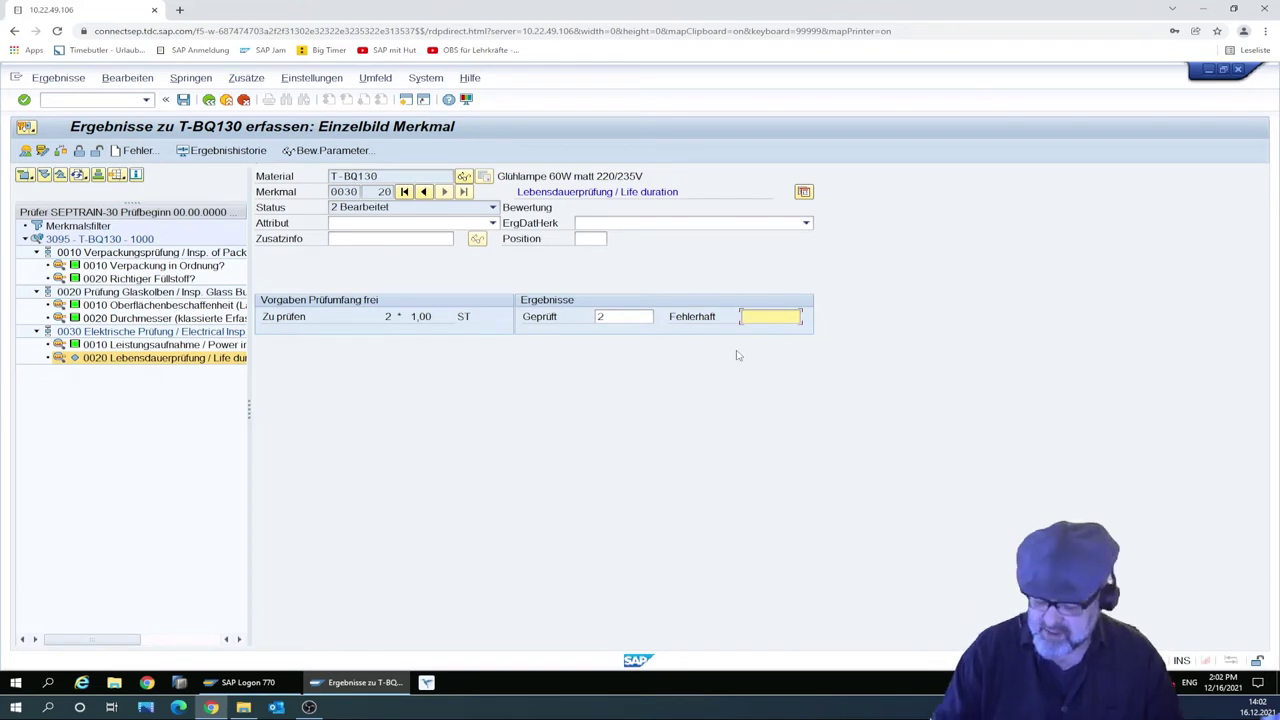
key(BackSpace)
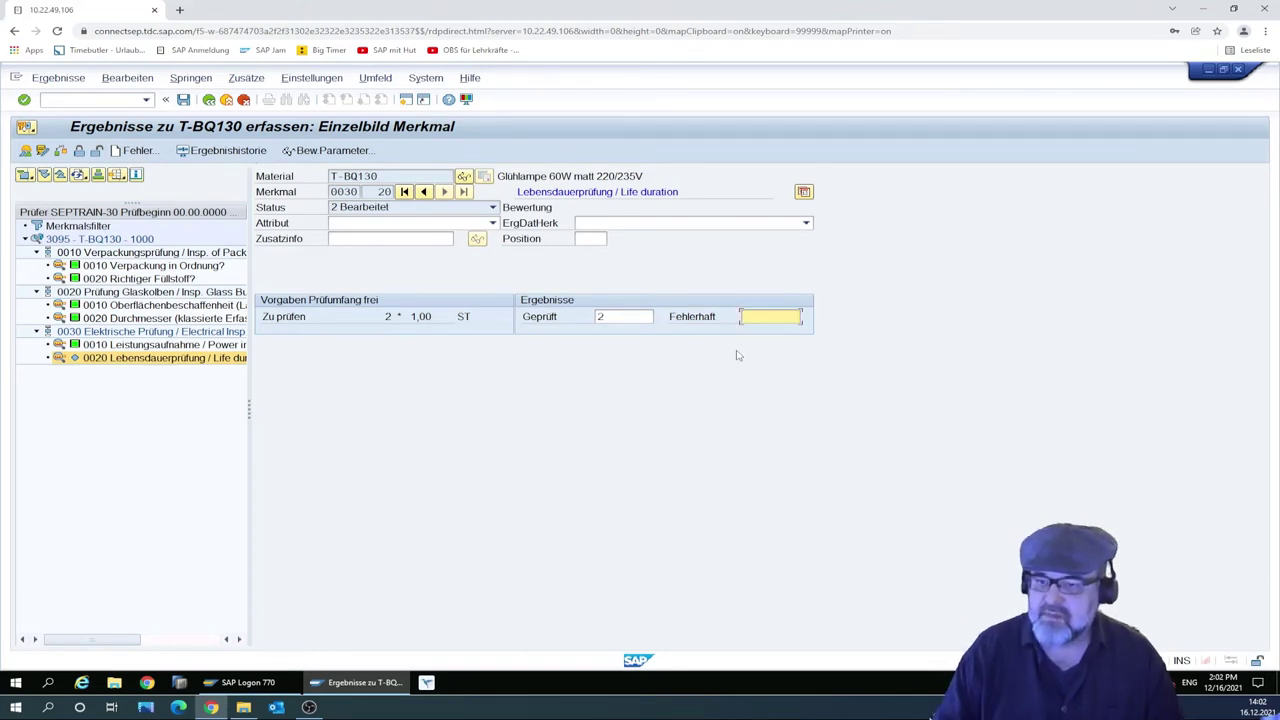
- Try to complete the characteristic Lebensdauerprüfung from the overview of operation 0030 without entering an inspection remark
click(137, 333)
double_click(138, 338)
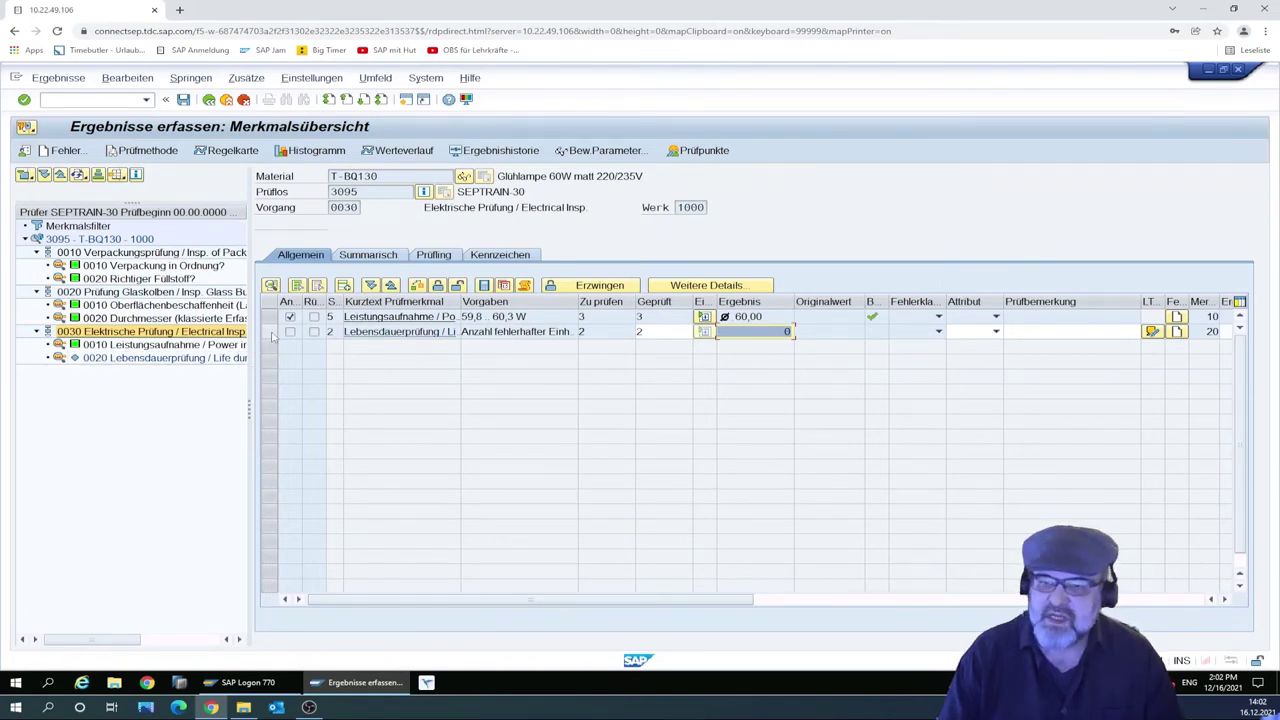
click(271, 334)
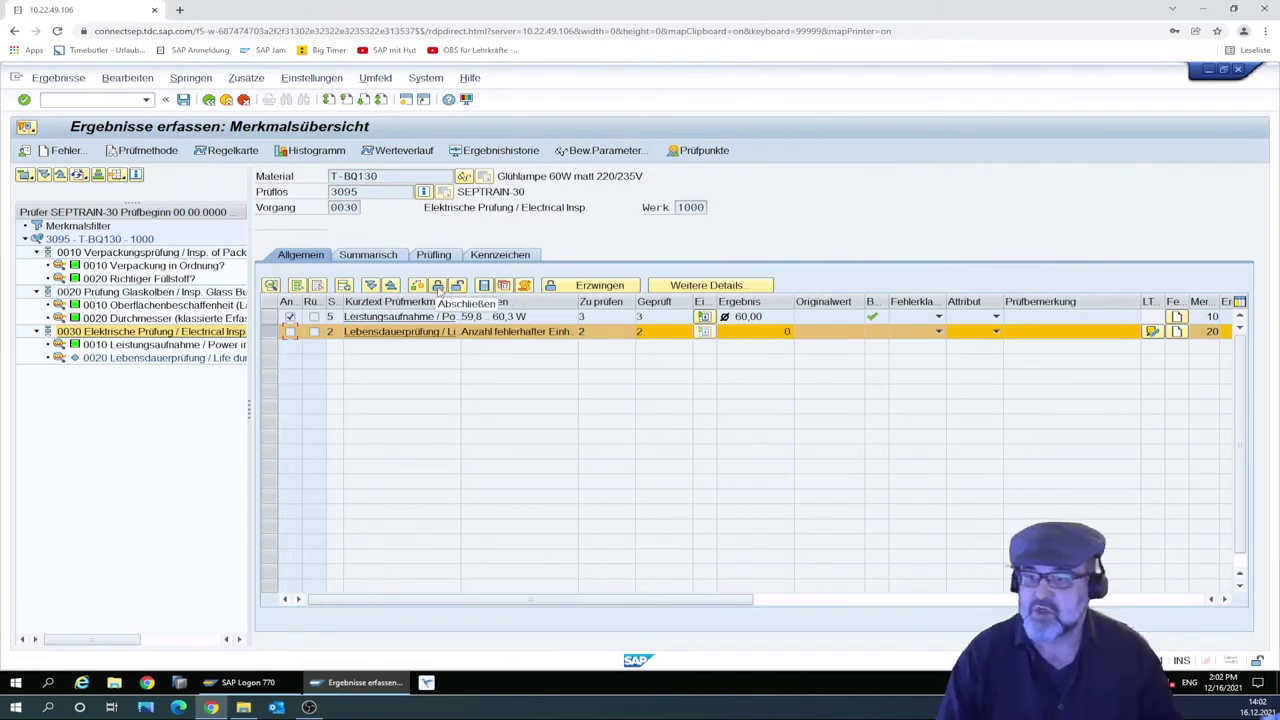
click(437, 286)
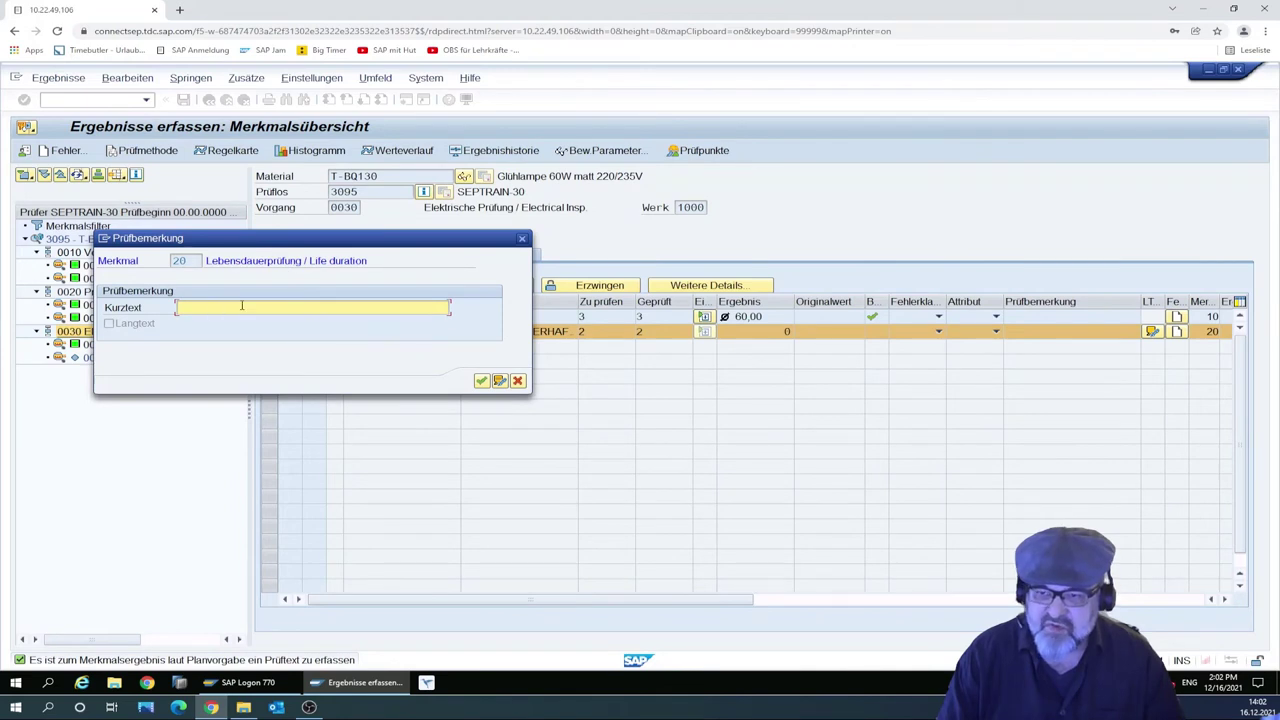
click(481, 381)
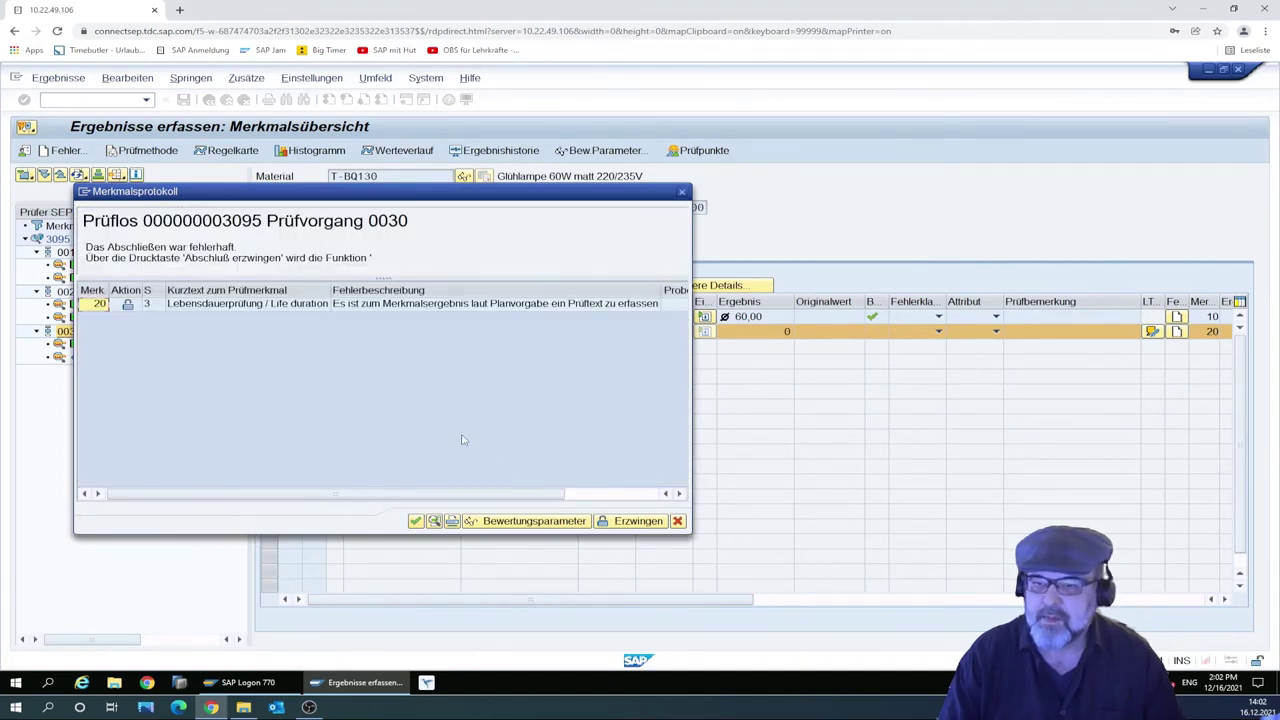
click(413, 308)
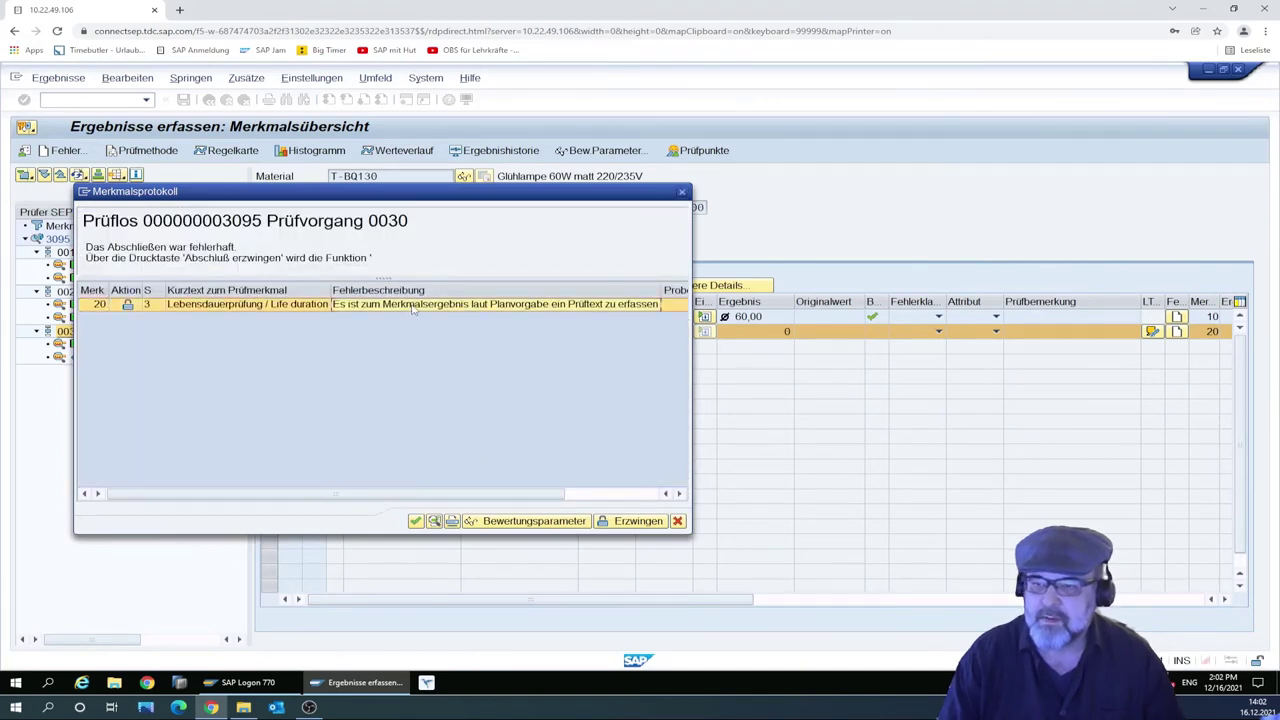
click(416, 522)
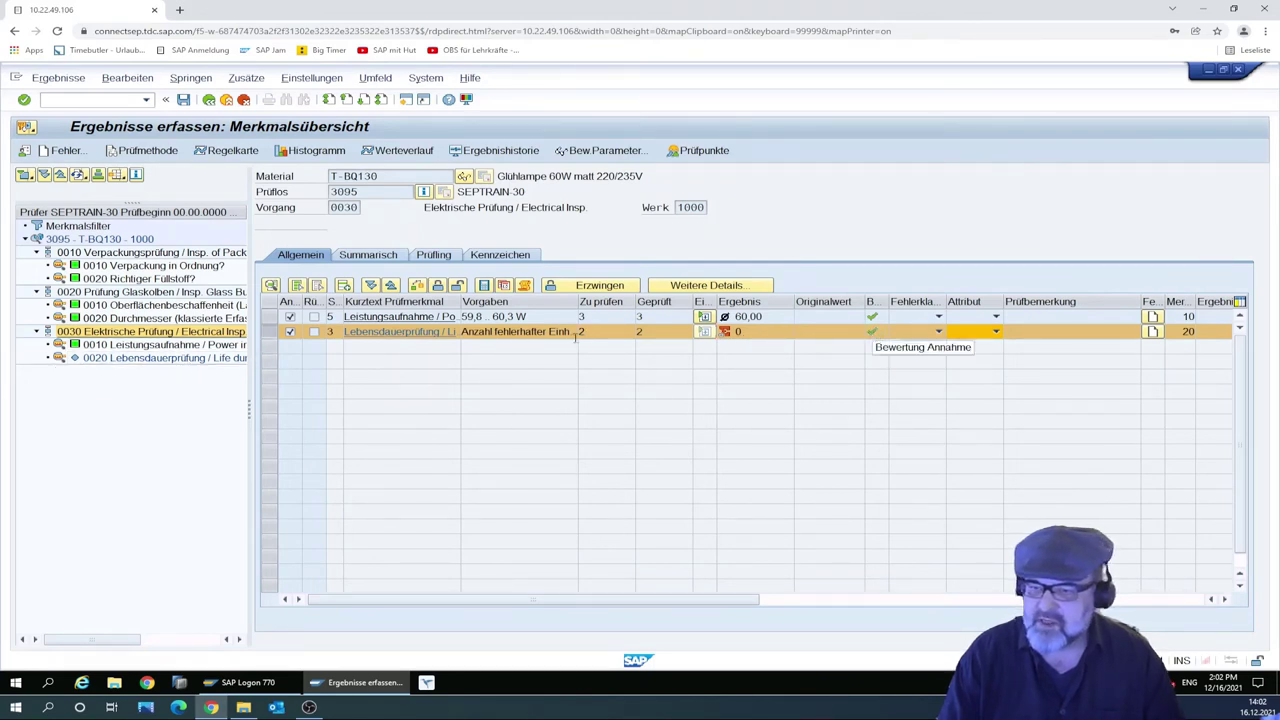
- Force the completion of the characteristic Lebensdauerprüfung and save the results of operation 0030
double_click(125, 359)
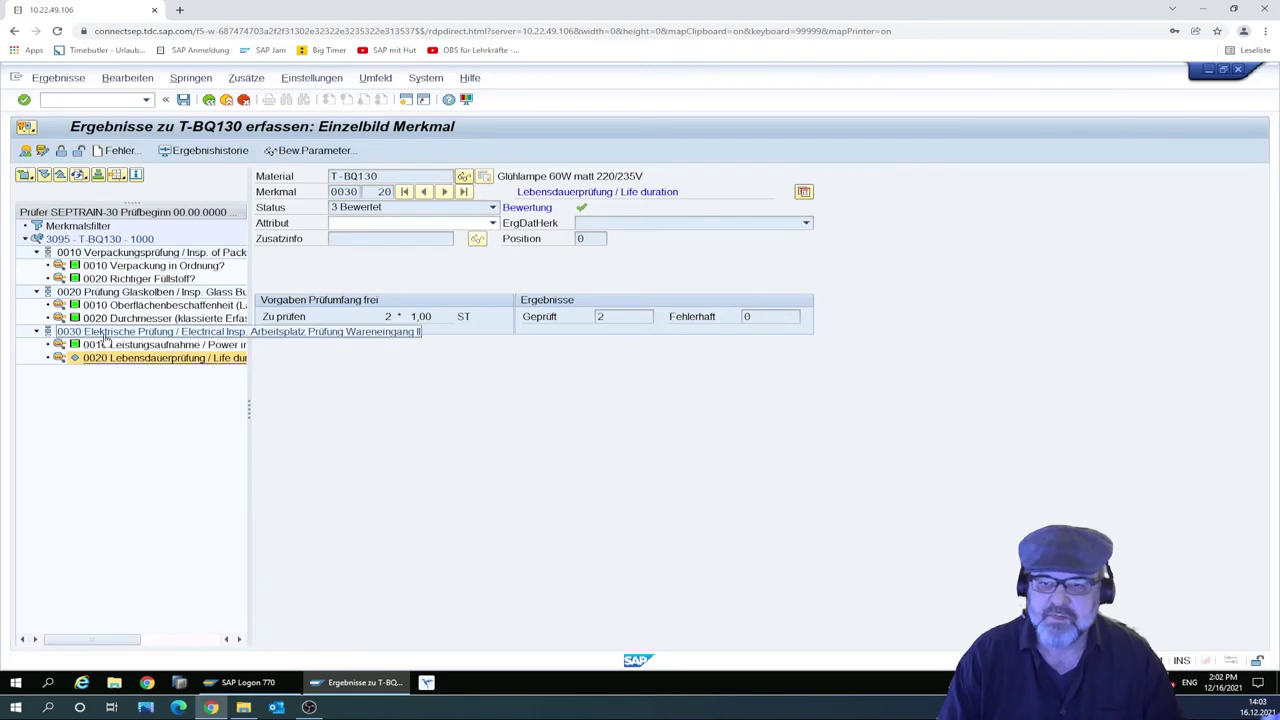
double_click(103, 333)
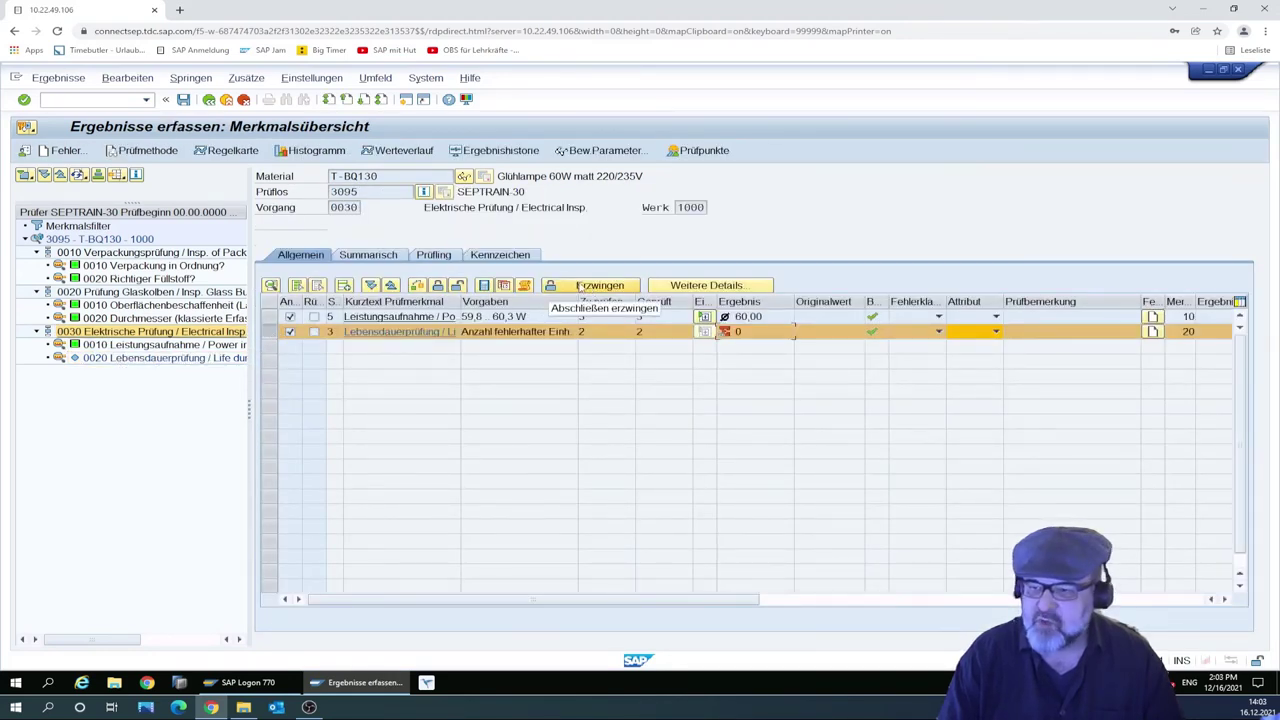
click(600, 286)
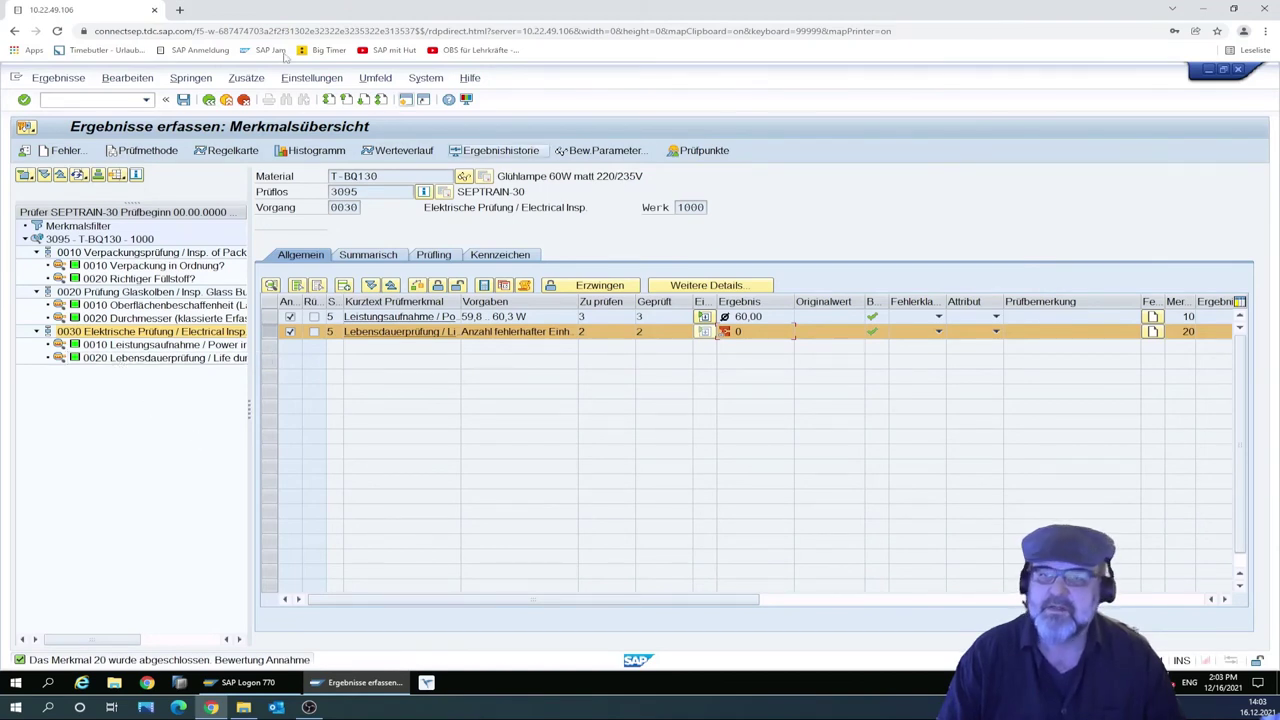
click(184, 101)
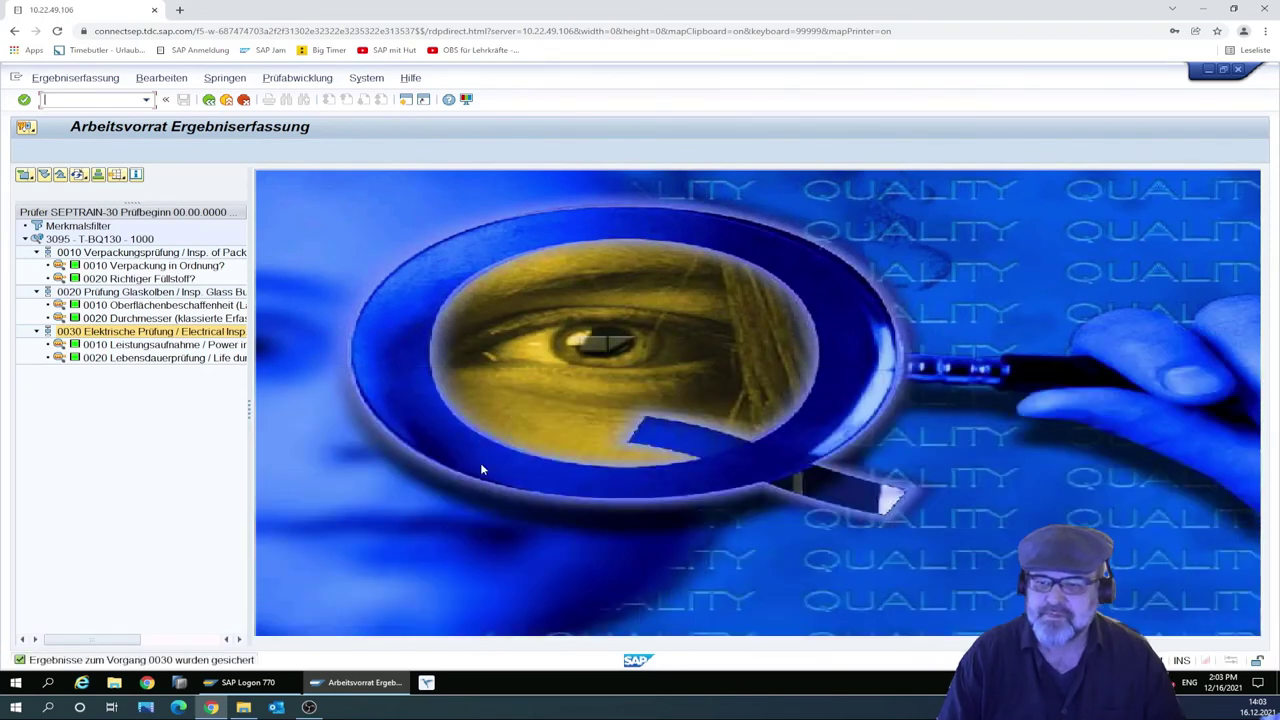
click(208, 99)
click(270, 323)
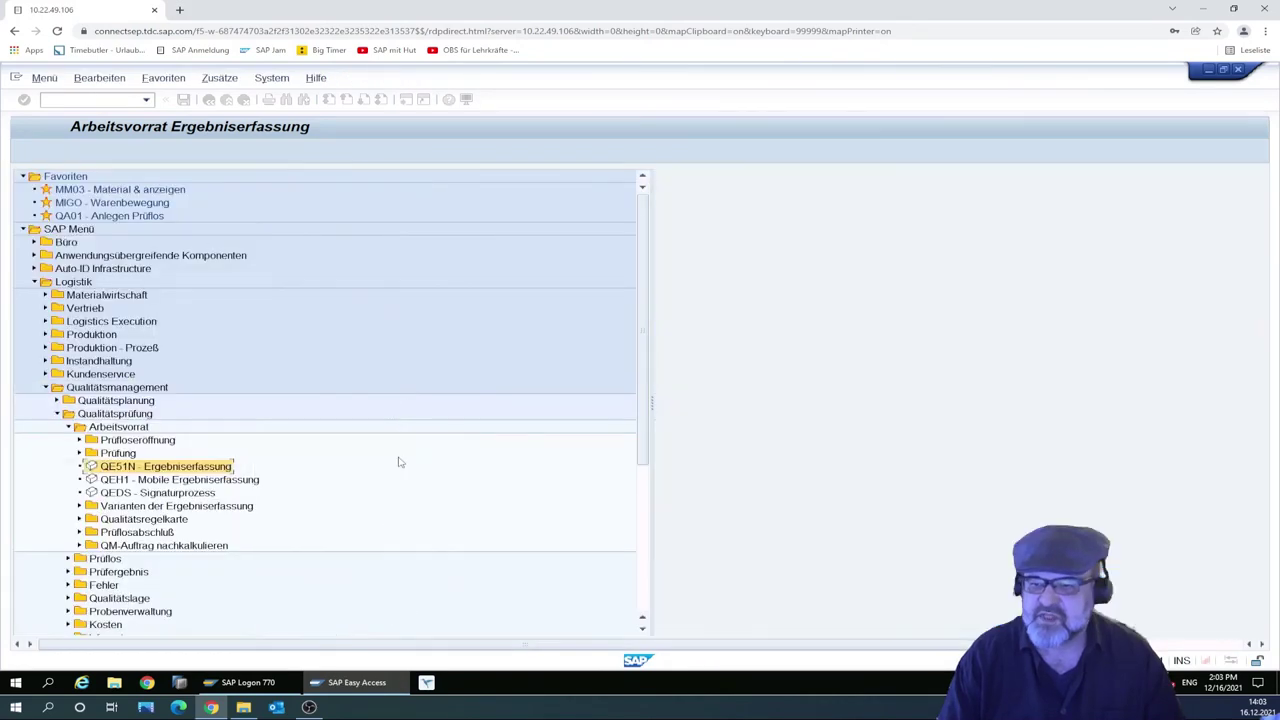
- Open inspection lot 3095 for display through the Prüflos processing functions of Qualitätsprüfung
click(118, 456)
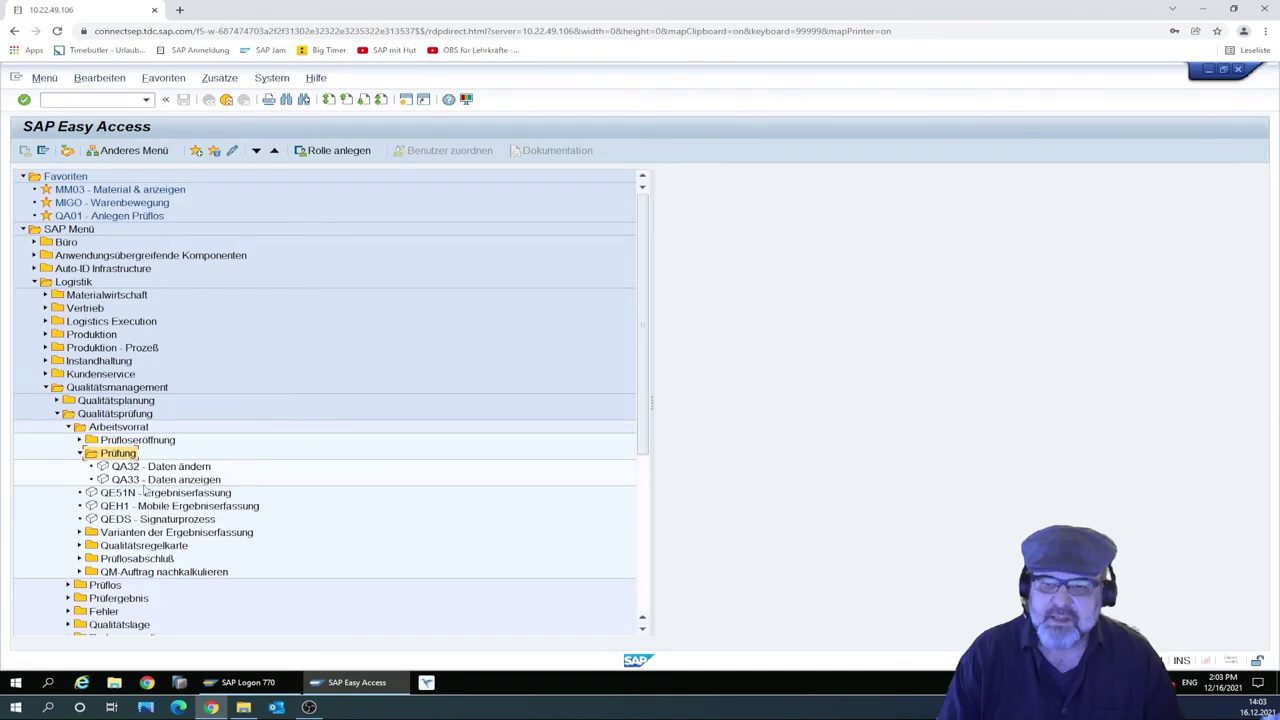
click(120, 459)
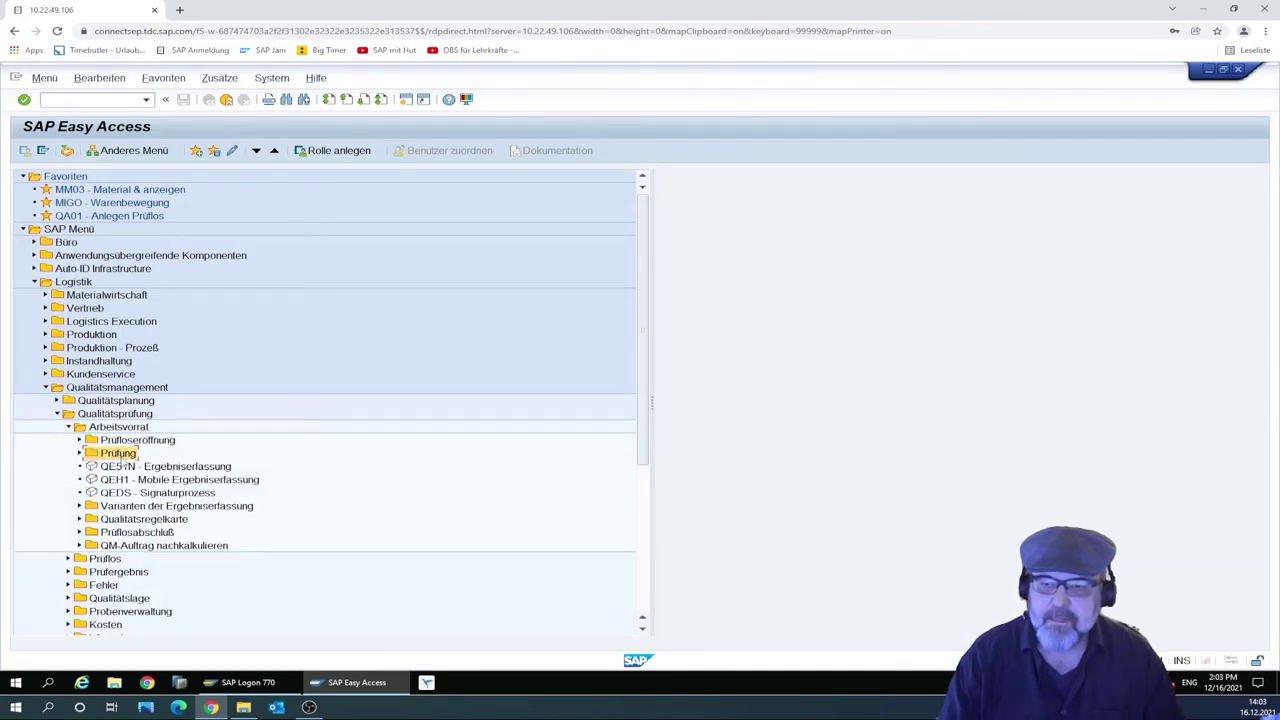
double_click(108, 560)
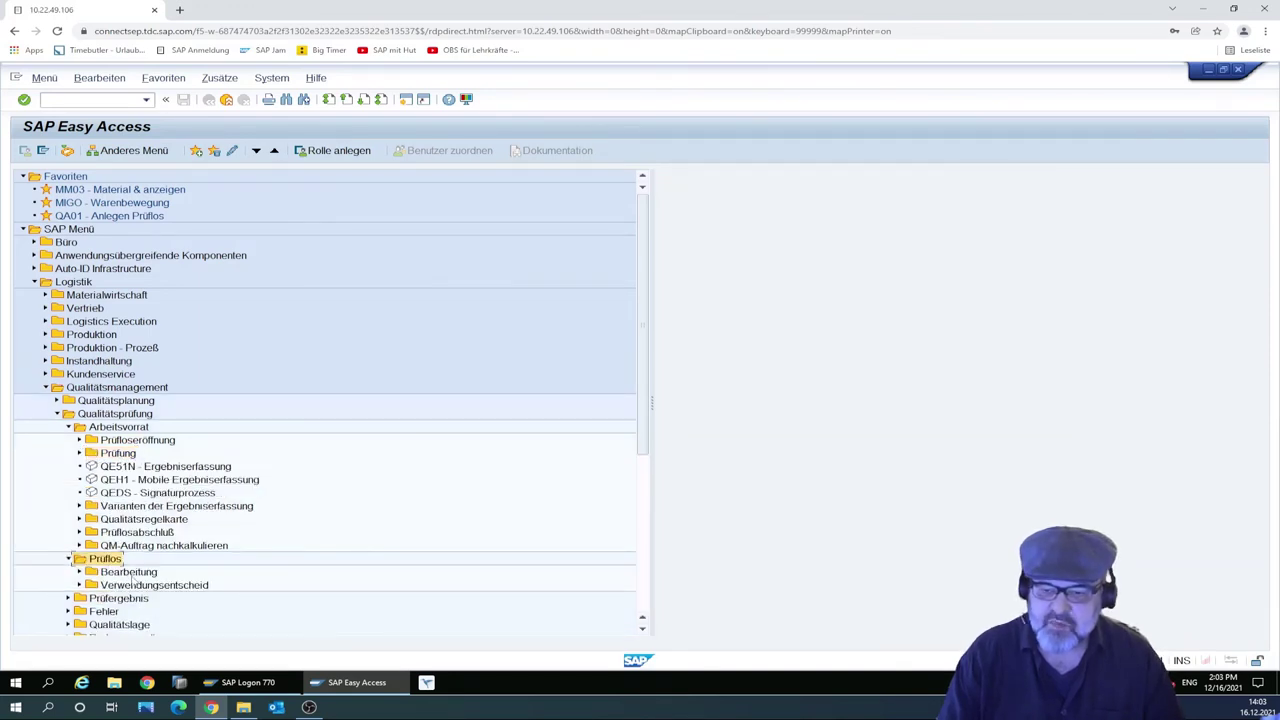
click(130, 573)
double_click(132, 574)
double_click(150, 612)
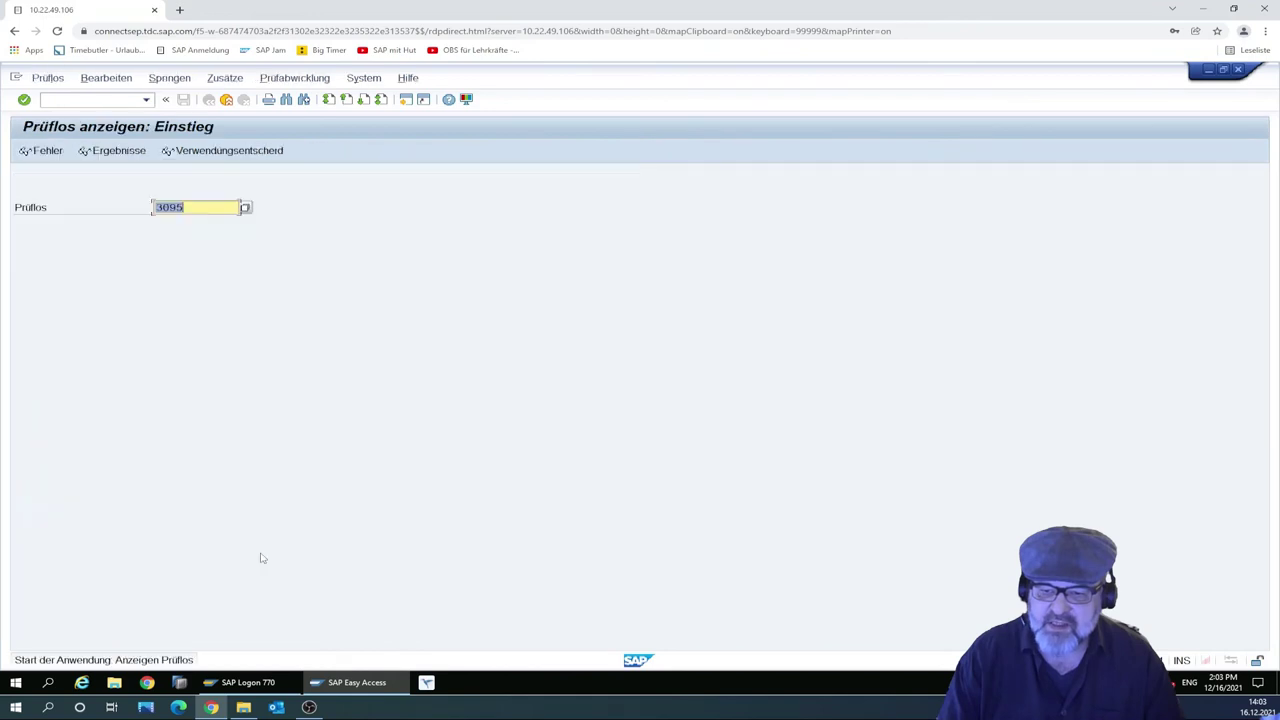
key(Return)
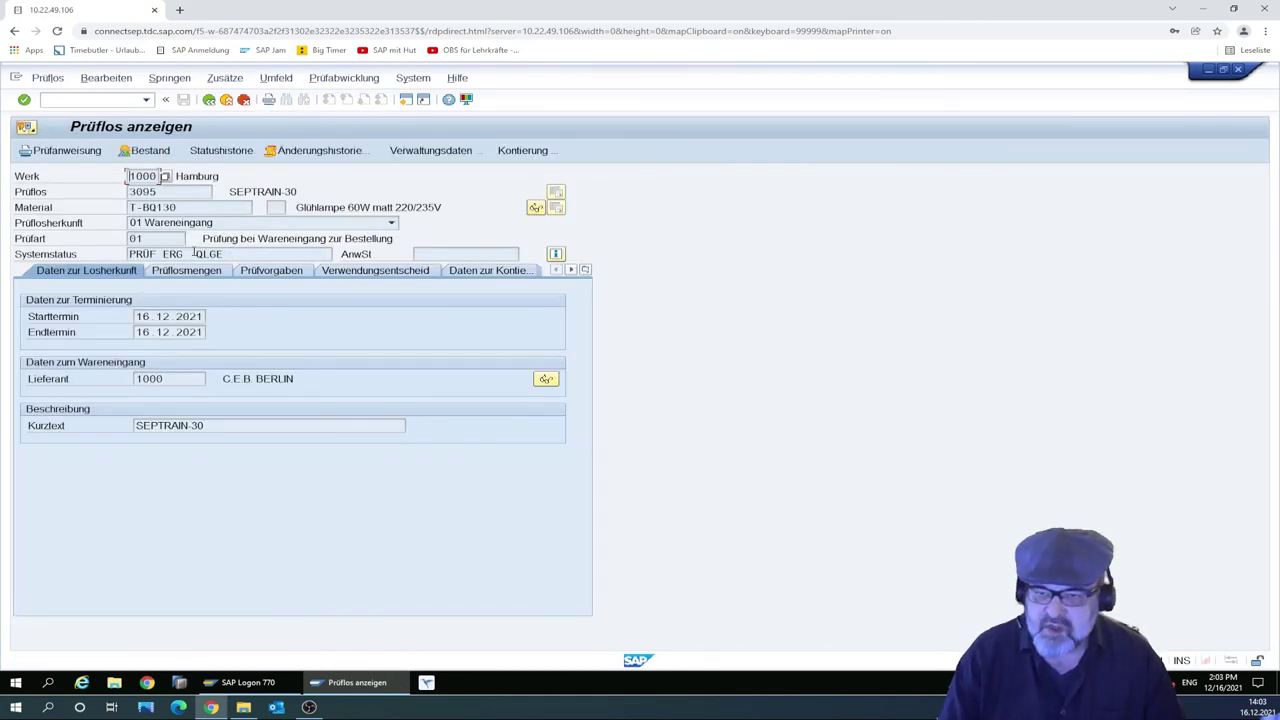
- Examine the ERG entry and the detailed system status list of inspection lot 3095
drag(162, 254, 184, 254)
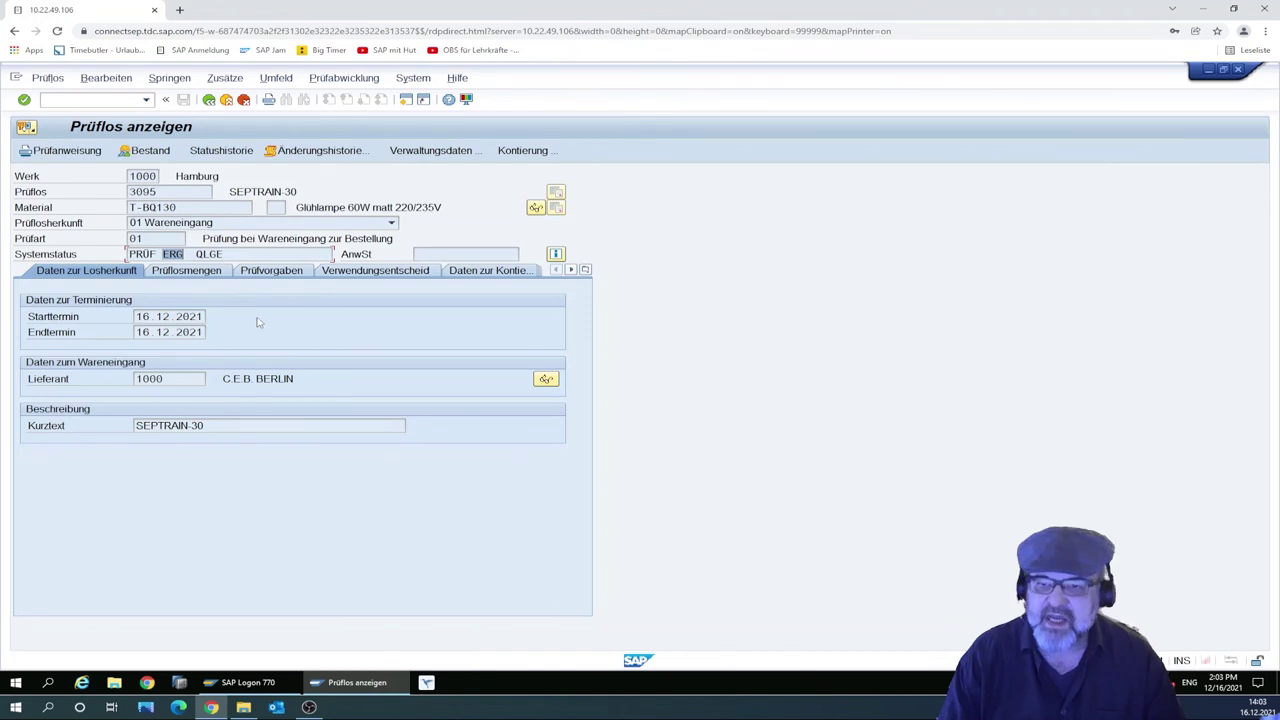
click(556, 254)
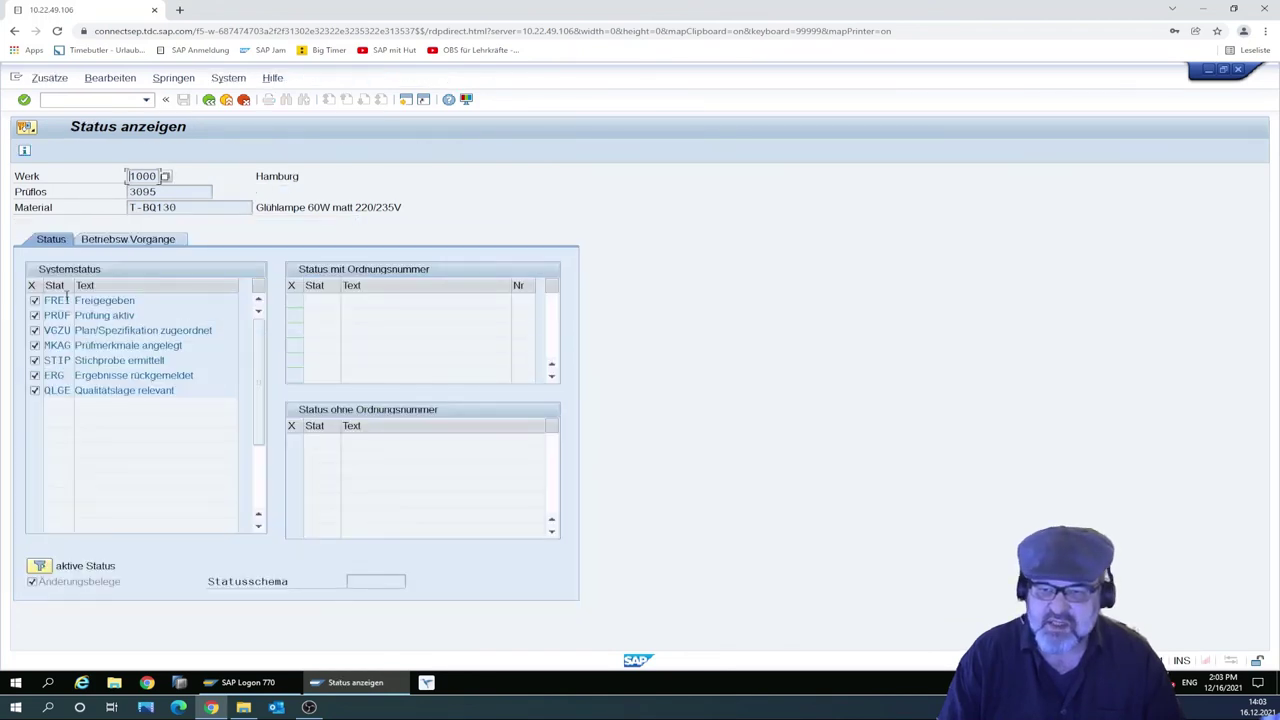
click(210, 100)
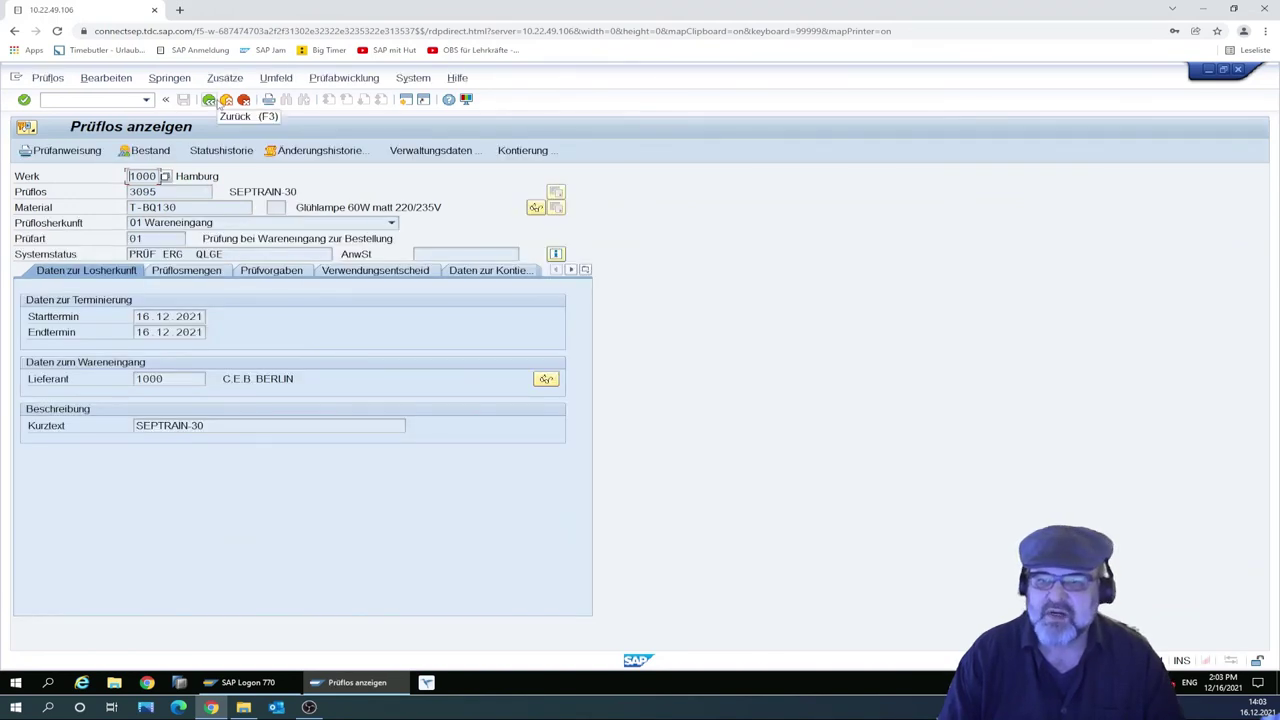